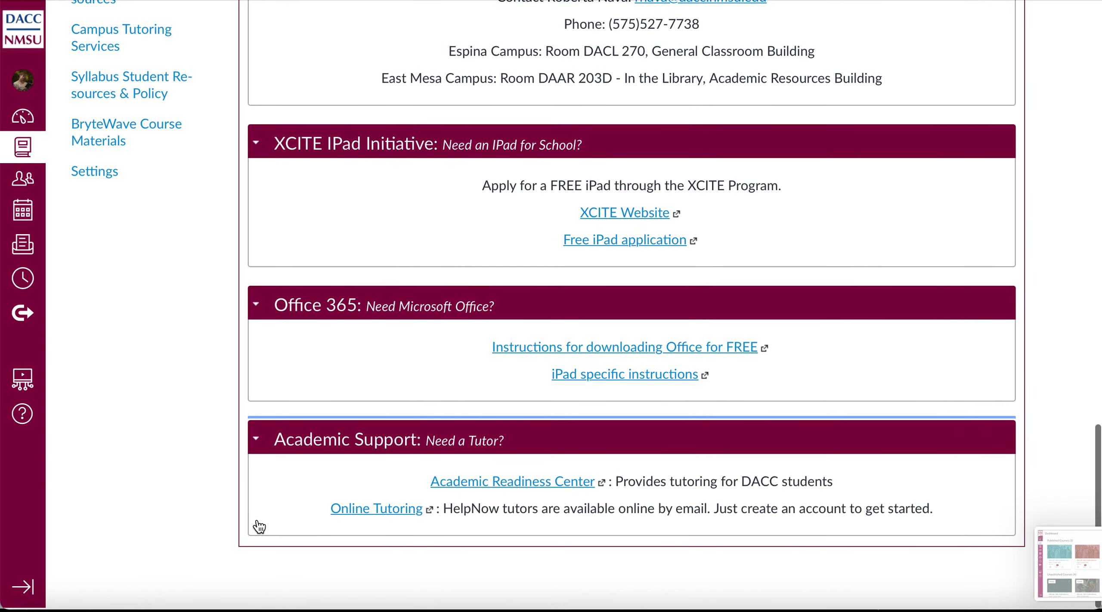
Step: Return from Student Resources to the course home page and open the Virtual Office page
{"action": "key", "text": "Home"}
{"action": "scroll", "coordinate": [439, 496], "scroll_direction": "down", "scroll_amount": 1}
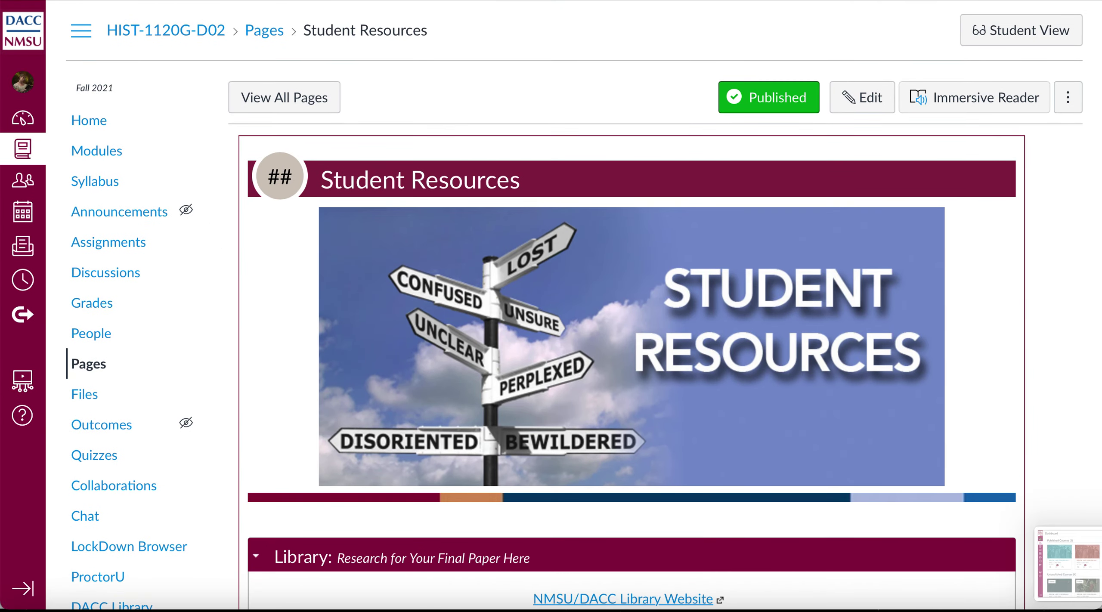
{"action": "key", "text": "alt+Left"}
{"action": "scroll", "coordinate": [529, 282], "scroll_direction": "down", "scroll_amount": 2}
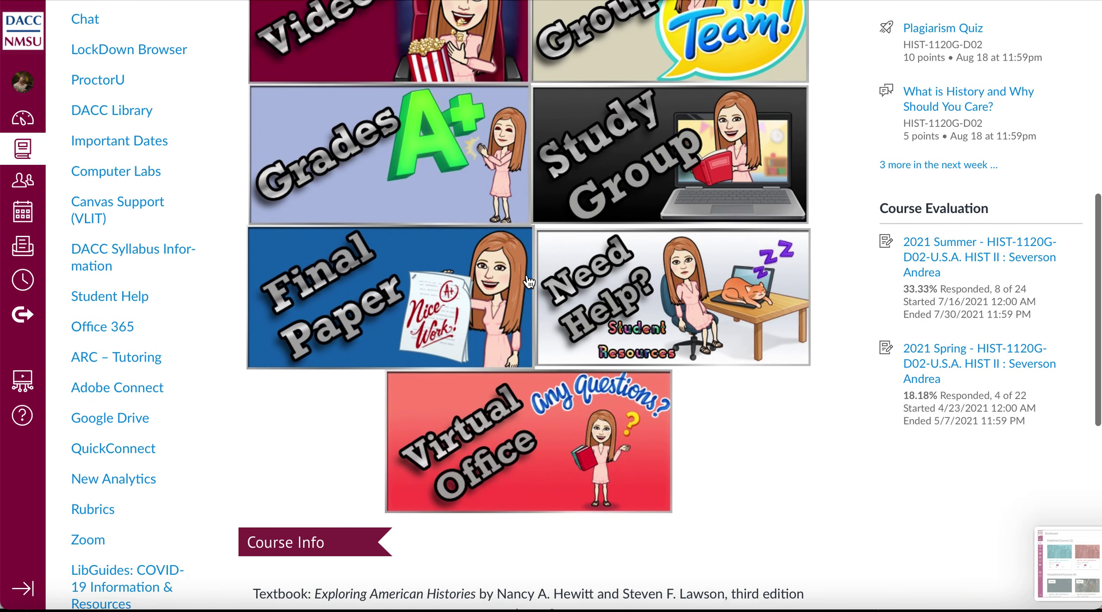
{"action": "left_click", "coordinate": [526, 434]}
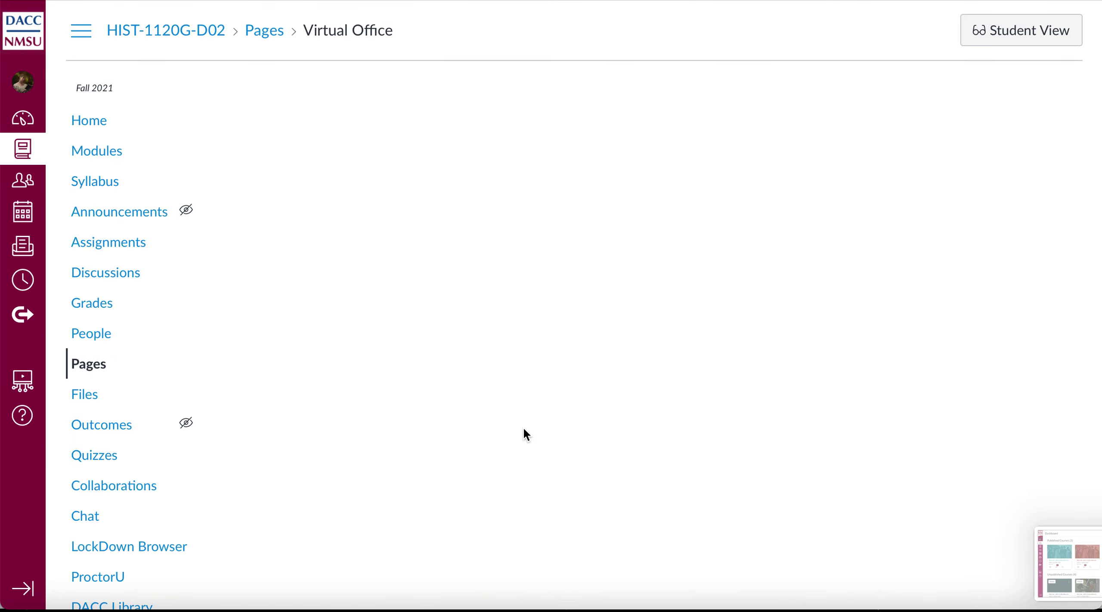
Step: Review the instructor introduction and the contact options on the Virtual Office page
{"action": "scroll", "coordinate": [524, 428], "scroll_direction": "down", "scroll_amount": 9}
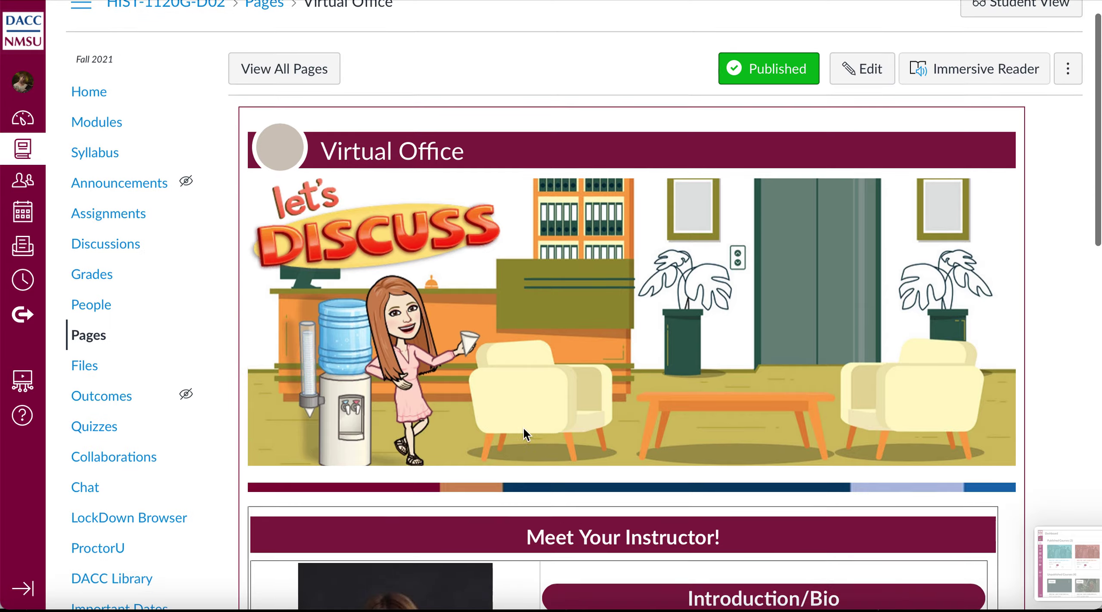
{"action": "scroll", "coordinate": [524, 428], "scroll_direction": "down", "scroll_amount": 6}
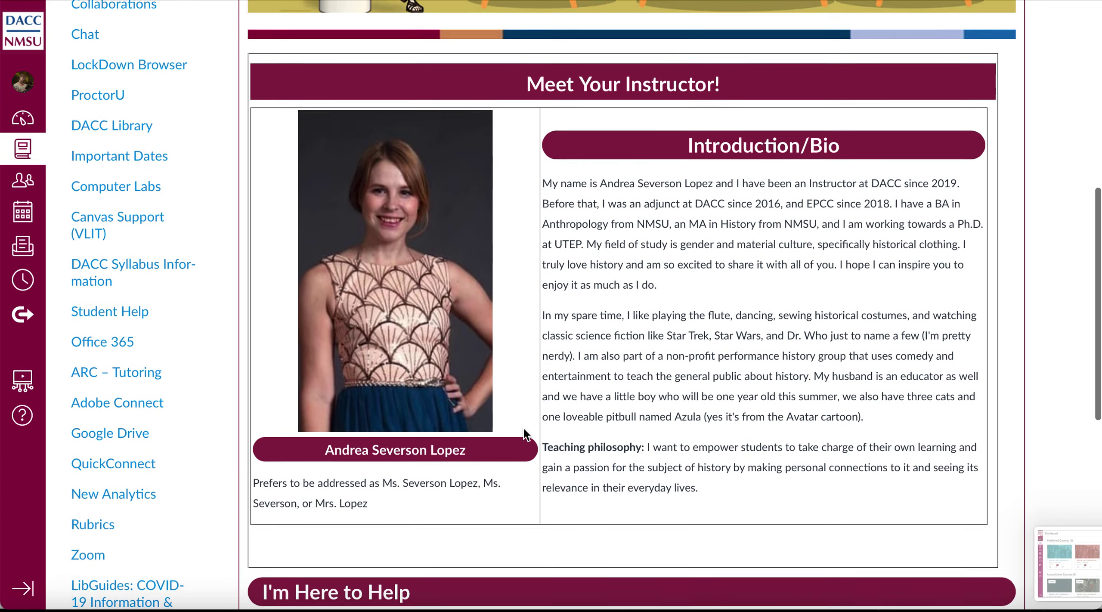
{"action": "scroll", "coordinate": [524, 428], "scroll_direction": "down", "scroll_amount": 4}
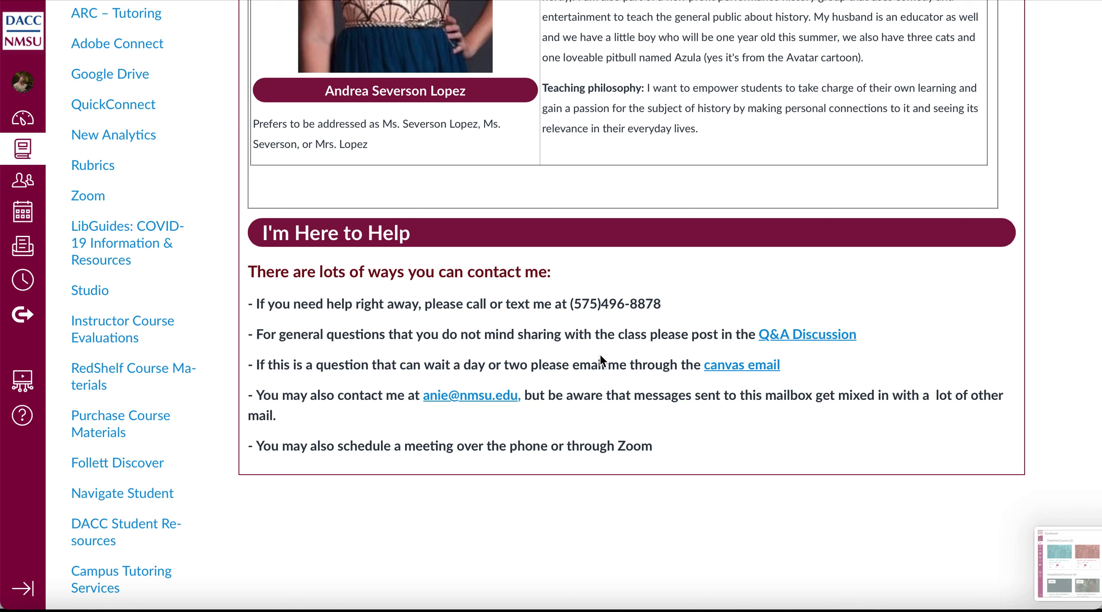
Step: Look over the Q&A Discussion linked in the contact options, and return to the Virtual Office page
{"action": "left_click", "coordinate": [773, 336]}
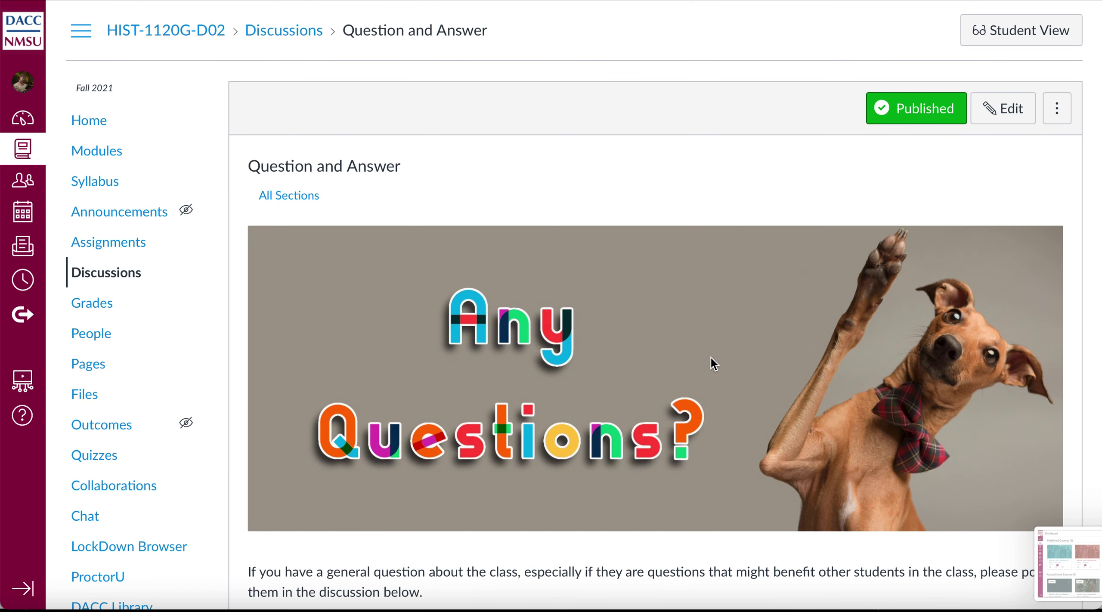
{"action": "scroll", "coordinate": [712, 357], "scroll_direction": "down", "scroll_amount": 5}
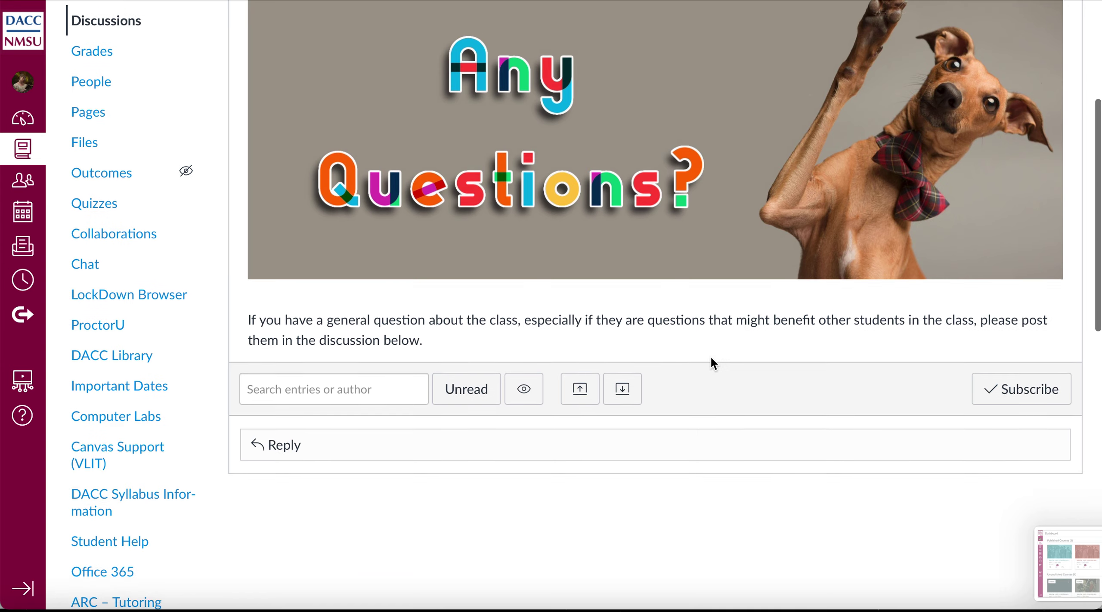
{"action": "scroll", "coordinate": [599, 457], "scroll_direction": "up", "scroll_amount": 5}
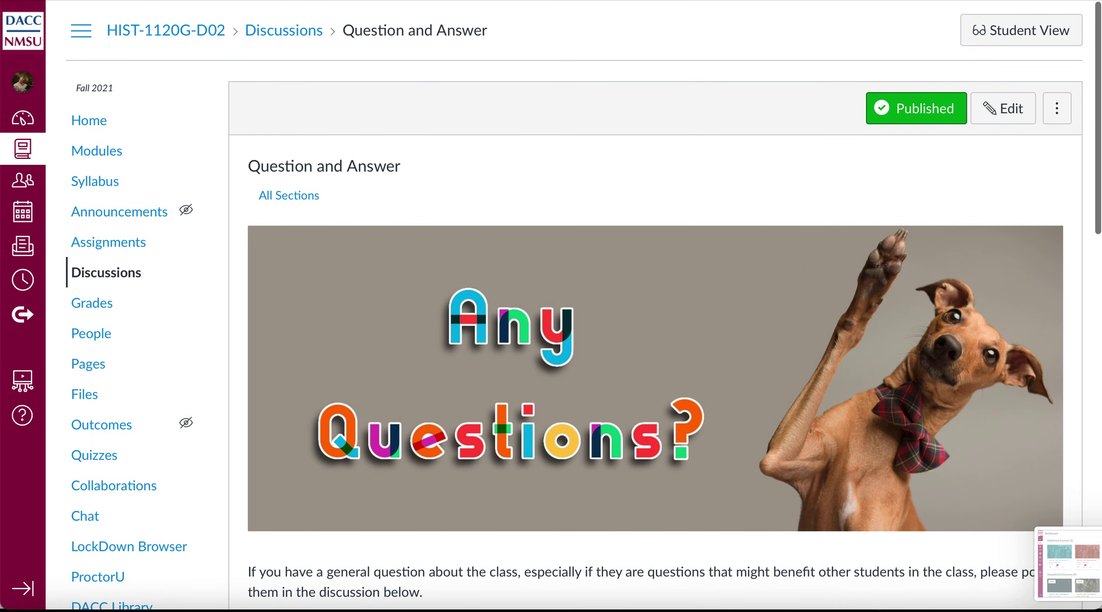
{"action": "key", "text": "alt+Left"}
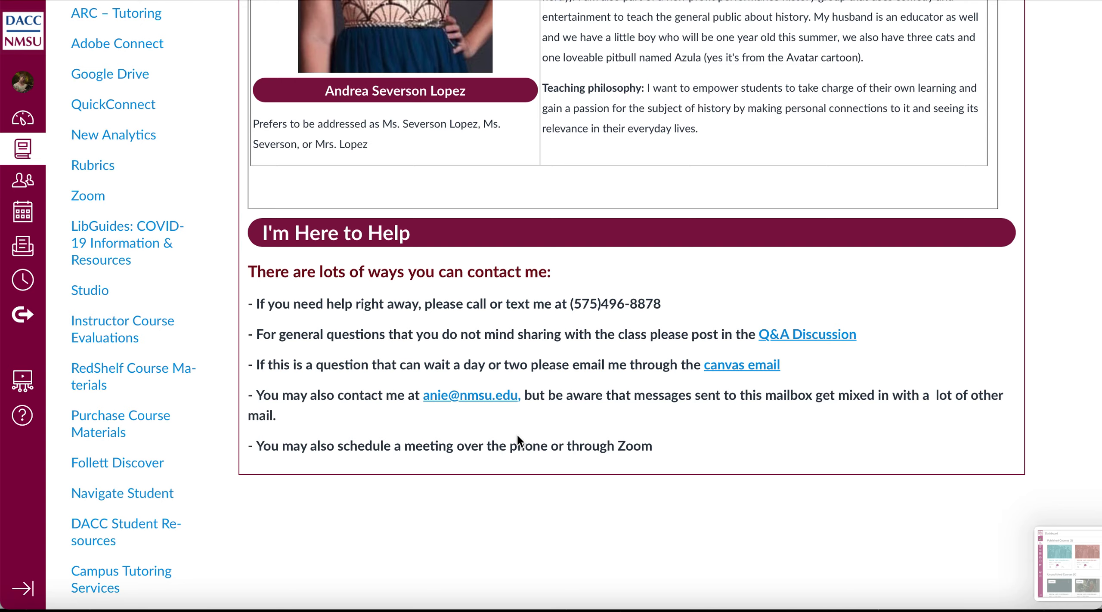
Step: Examine the Virtual Office page again from its banner through the I'm Here to Help section
{"action": "scroll", "coordinate": [517, 435], "scroll_direction": "up", "scroll_amount": 15}
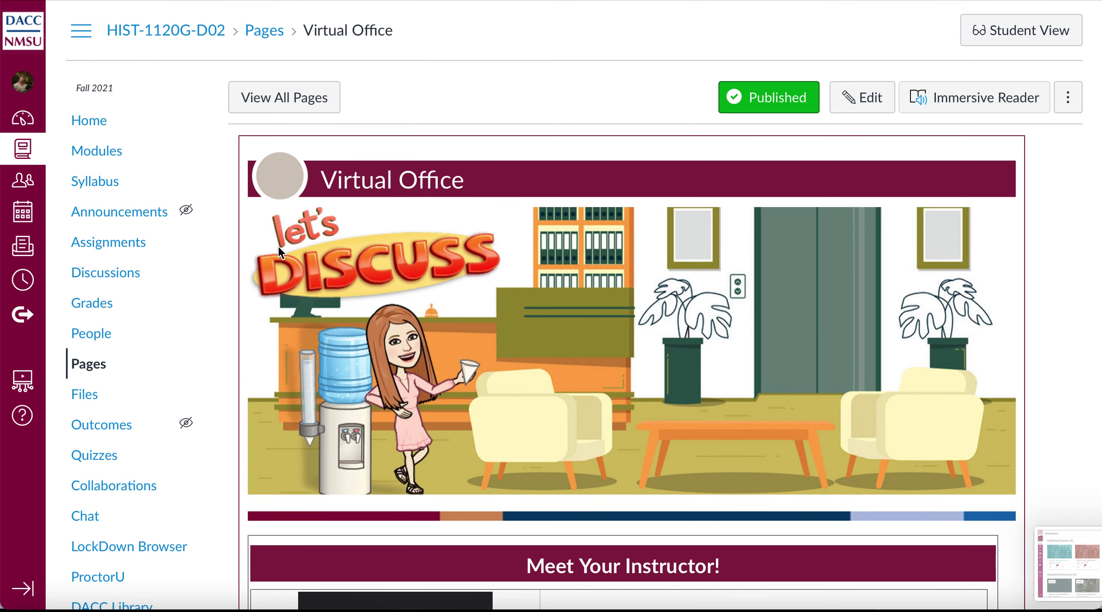
{"action": "scroll", "coordinate": [278, 246], "scroll_direction": "down", "scroll_amount": 4}
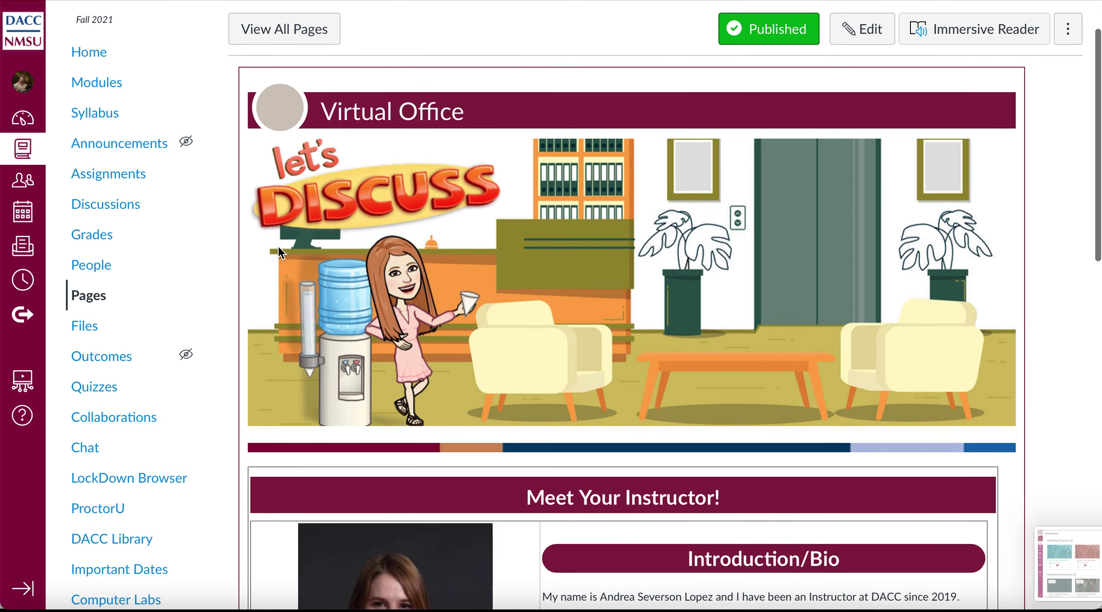
{"action": "scroll", "coordinate": [278, 246], "scroll_direction": "down", "scroll_amount": 10}
{"action": "scroll", "coordinate": [278, 250], "scroll_direction": "down", "scroll_amount": 7}
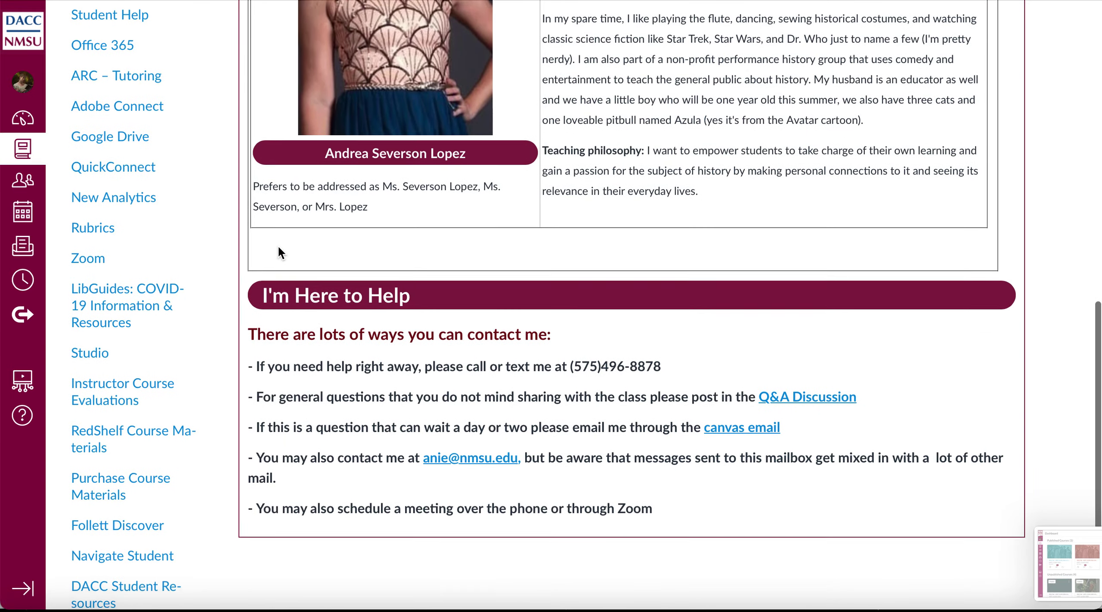
{"action": "scroll", "coordinate": [278, 250], "scroll_direction": "up", "scroll_amount": 20}
{"action": "scroll", "coordinate": [278, 246], "scroll_direction": "down", "scroll_amount": 1}
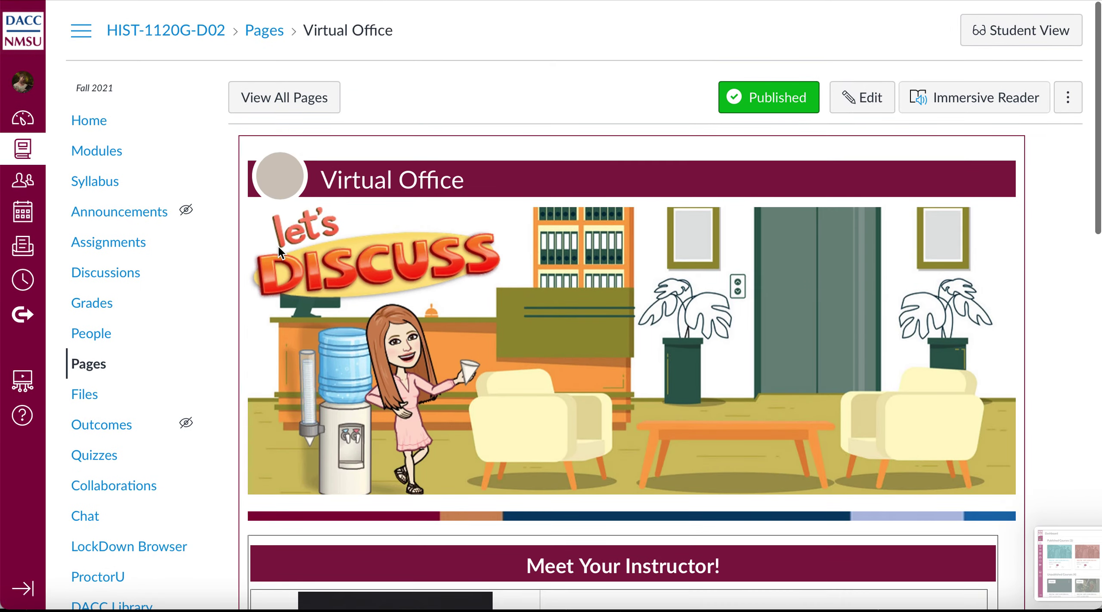
{"action": "scroll", "coordinate": [278, 246], "scroll_direction": "down", "scroll_amount": 1}
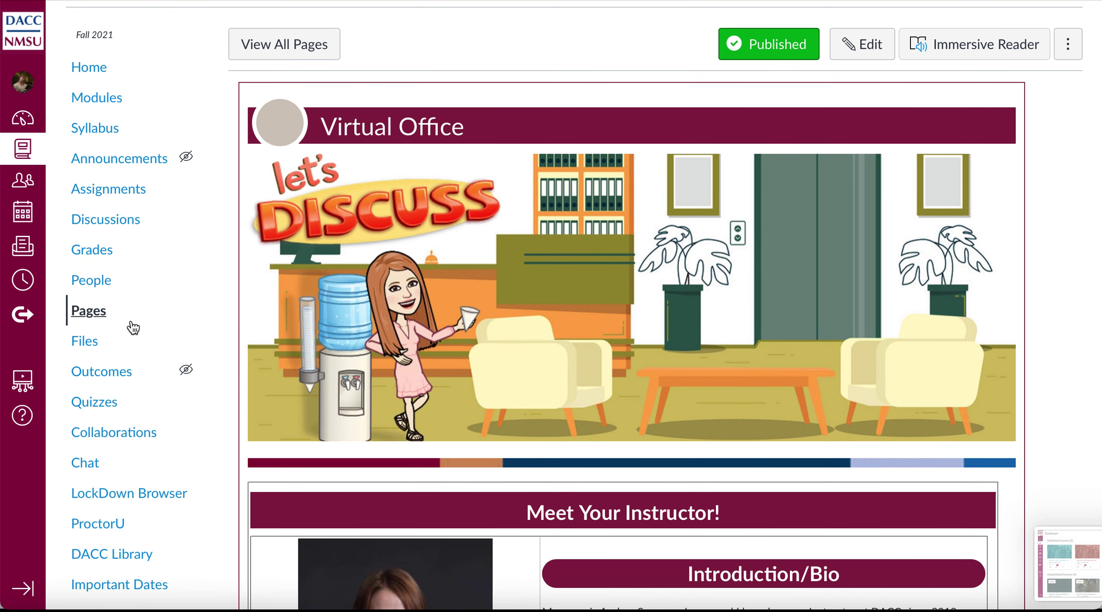
{"action": "scroll", "coordinate": [206, 428], "scroll_direction": "up", "scroll_amount": 1}
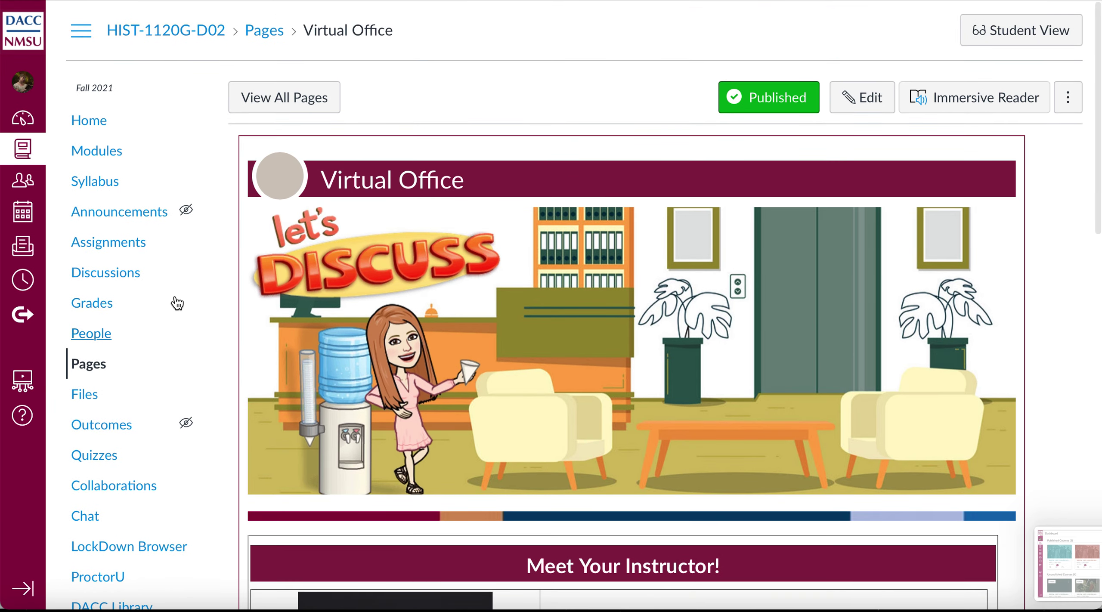
Step: Open the course home page and read the Course Info section below the picture links
{"action": "left_click", "coordinate": [103, 123]}
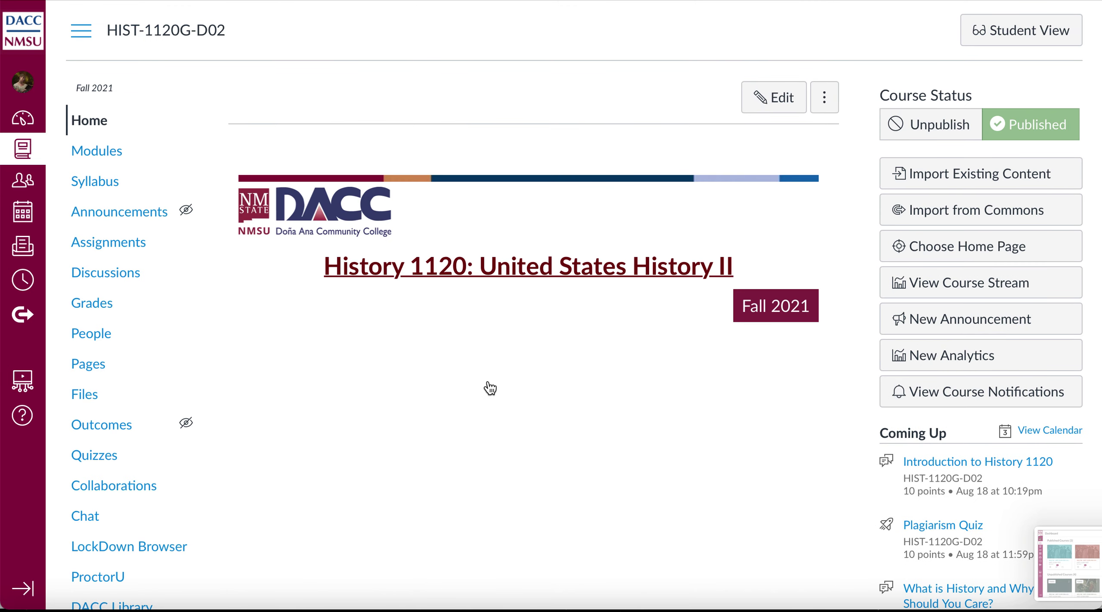
{"action": "scroll", "coordinate": [490, 388], "scroll_direction": "down", "scroll_amount": 5}
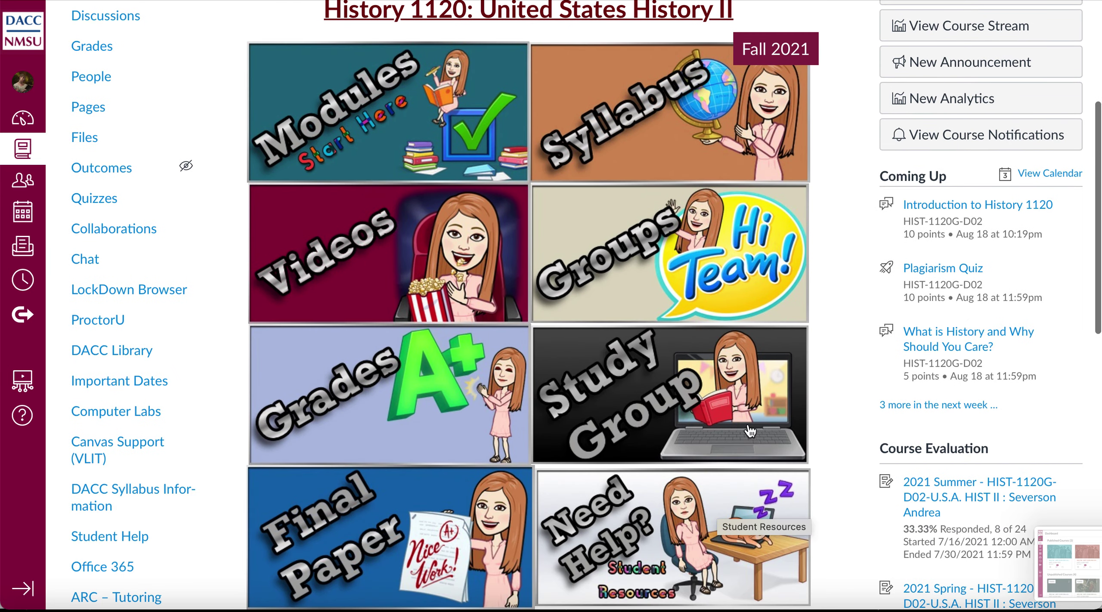
{"action": "scroll", "coordinate": [771, 383], "scroll_direction": "down", "scroll_amount": 7}
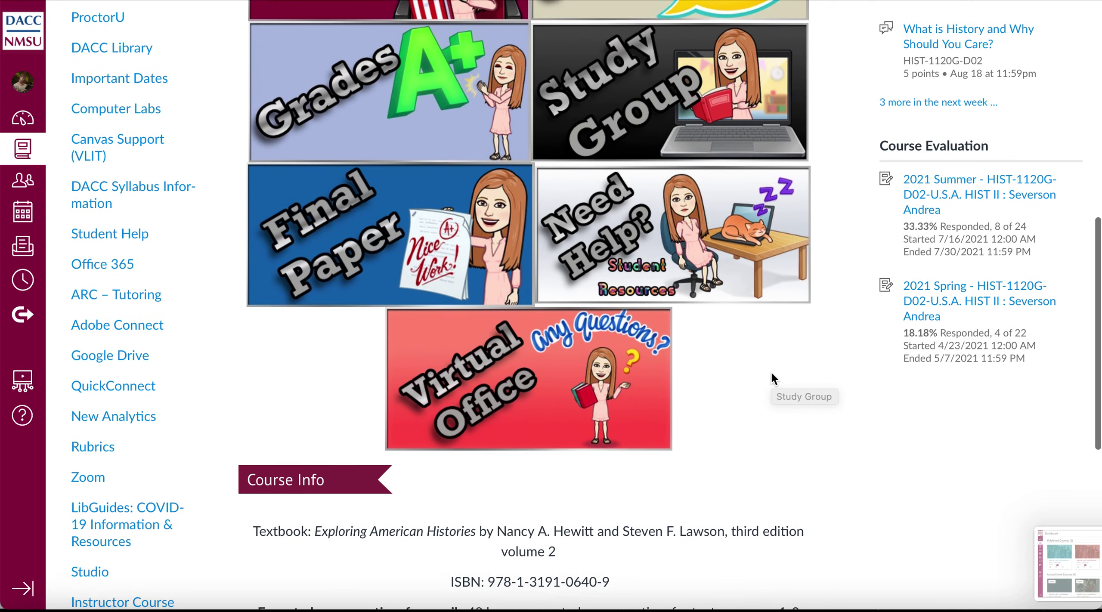
{"action": "scroll", "coordinate": [772, 378], "scroll_direction": "down", "scroll_amount": 8}
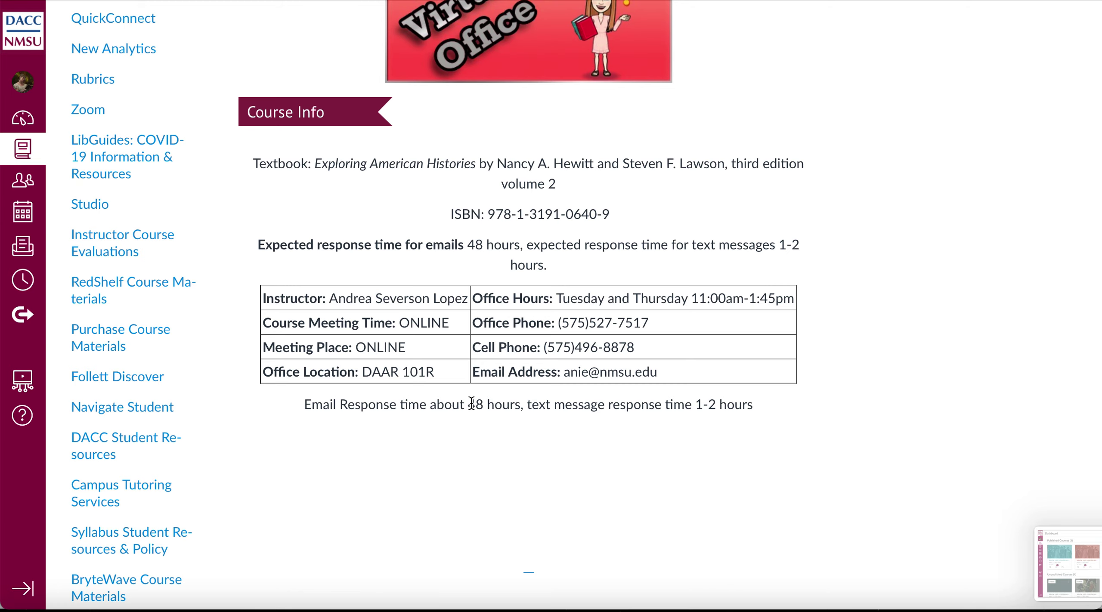
{"action": "scroll", "coordinate": [506, 380], "scroll_direction": "up", "scroll_amount": 2}
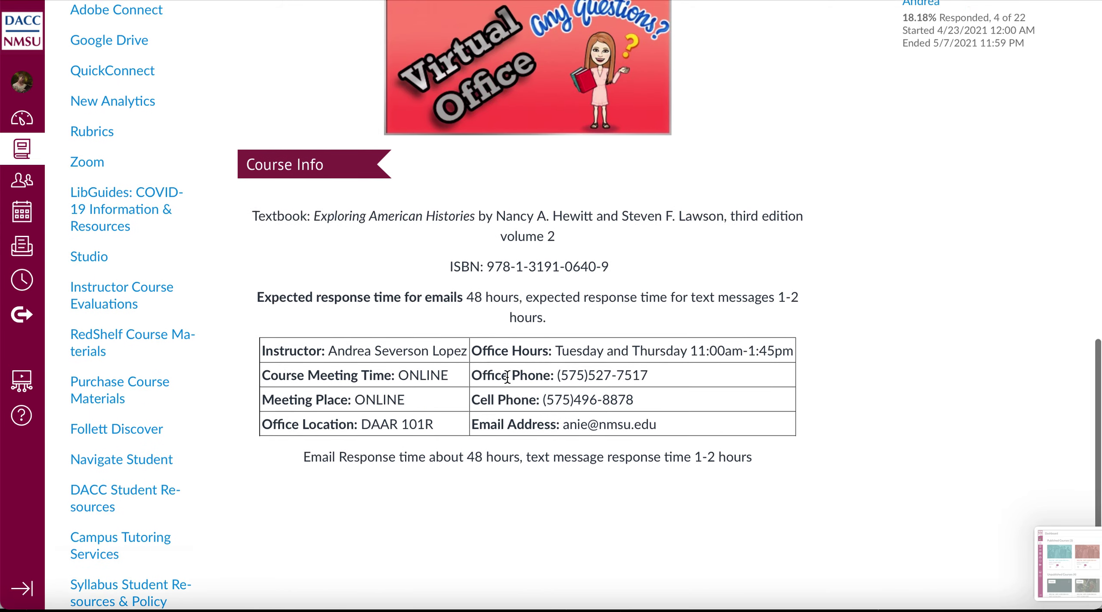
Step: Open the course modules from the home page and view the Welcome to Class: Start Here page
{"action": "scroll", "coordinate": [508, 379], "scroll_direction": "up", "scroll_amount": 15}
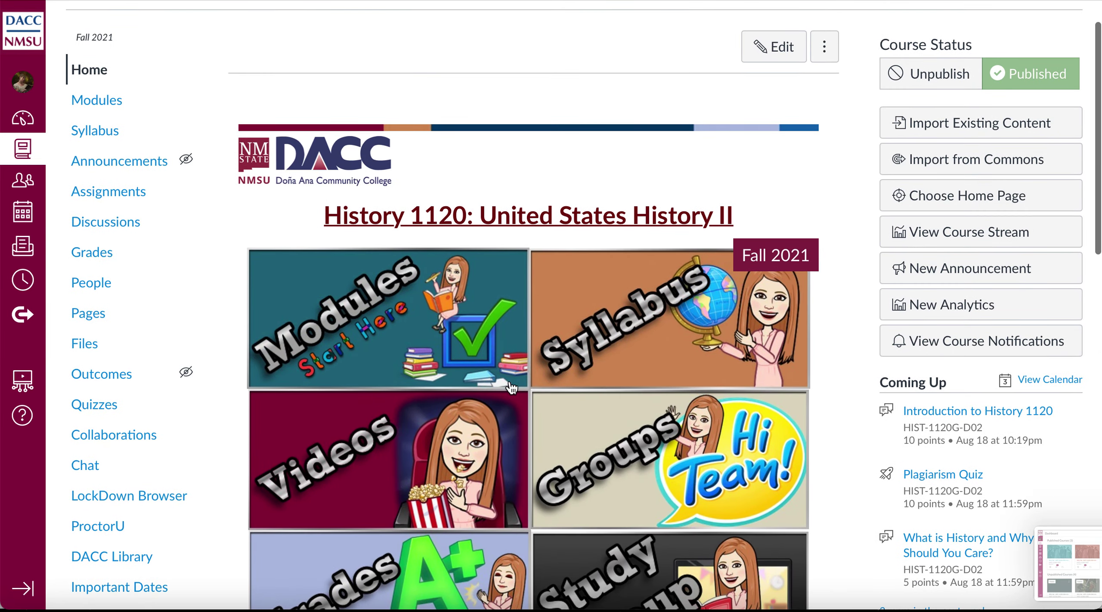
{"action": "left_click", "coordinate": [326, 325]}
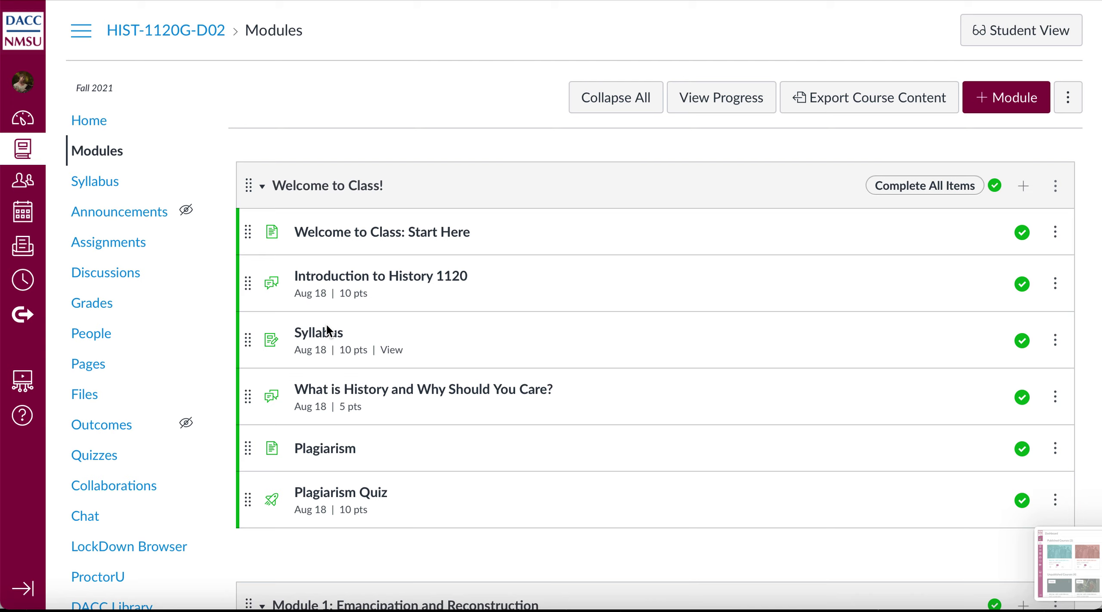
{"action": "left_click", "coordinate": [332, 233]}
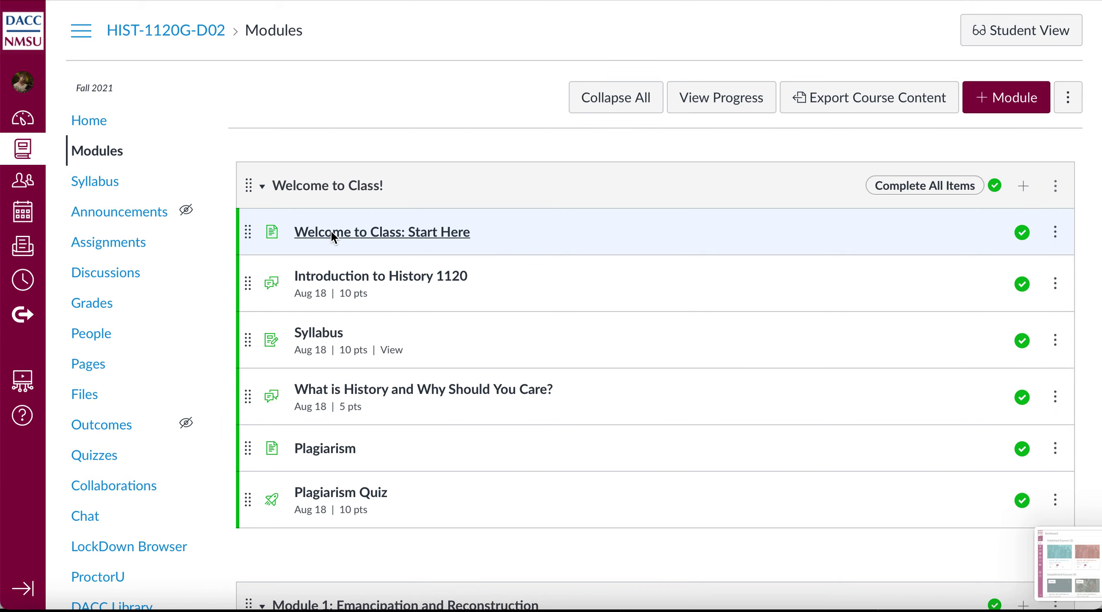
Step: Examine the Start Here page's welcome text, assignment competencies and Steps 1 to 4
{"action": "scroll", "coordinate": [331, 230], "scroll_direction": "down", "scroll_amount": 5}
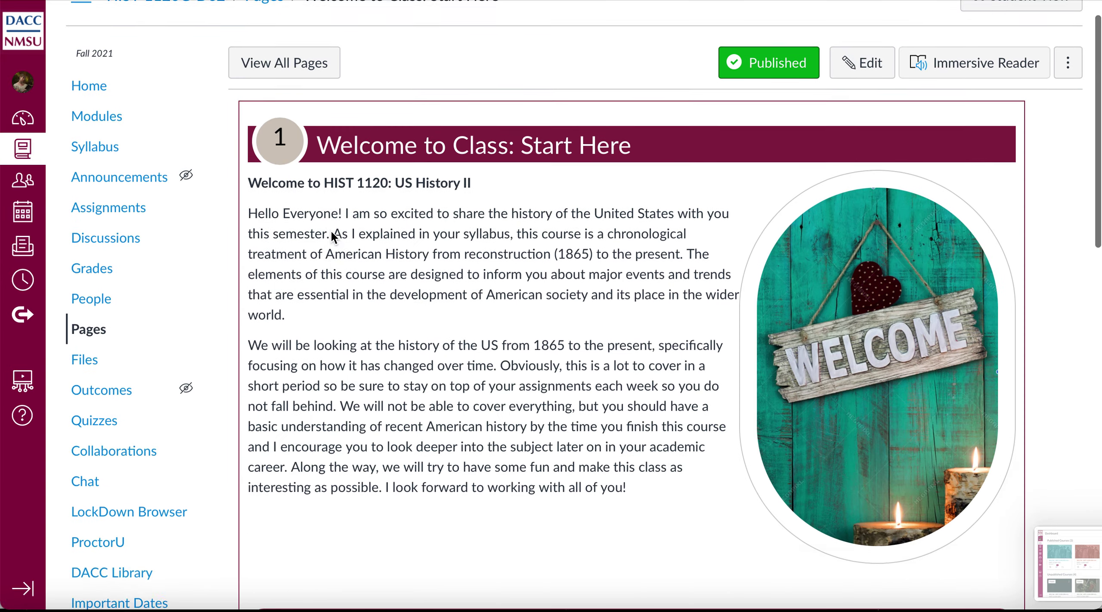
{"action": "scroll", "coordinate": [331, 231], "scroll_direction": "down", "scroll_amount": 5}
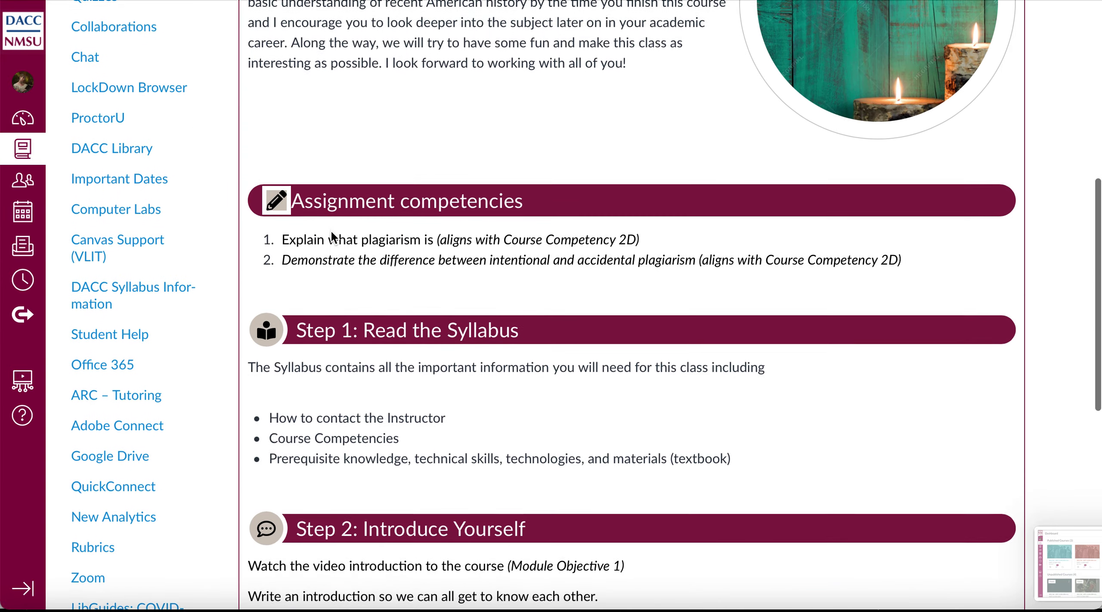
{"action": "scroll", "coordinate": [342, 253], "scroll_direction": "down", "scroll_amount": 2}
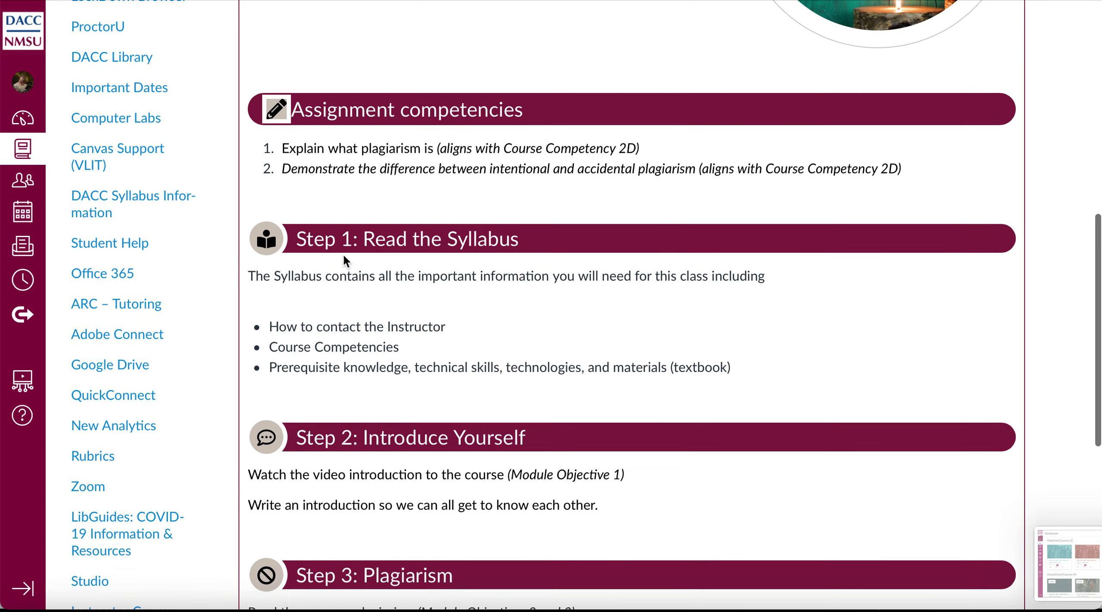
{"action": "scroll", "coordinate": [343, 255], "scroll_direction": "down", "scroll_amount": 1}
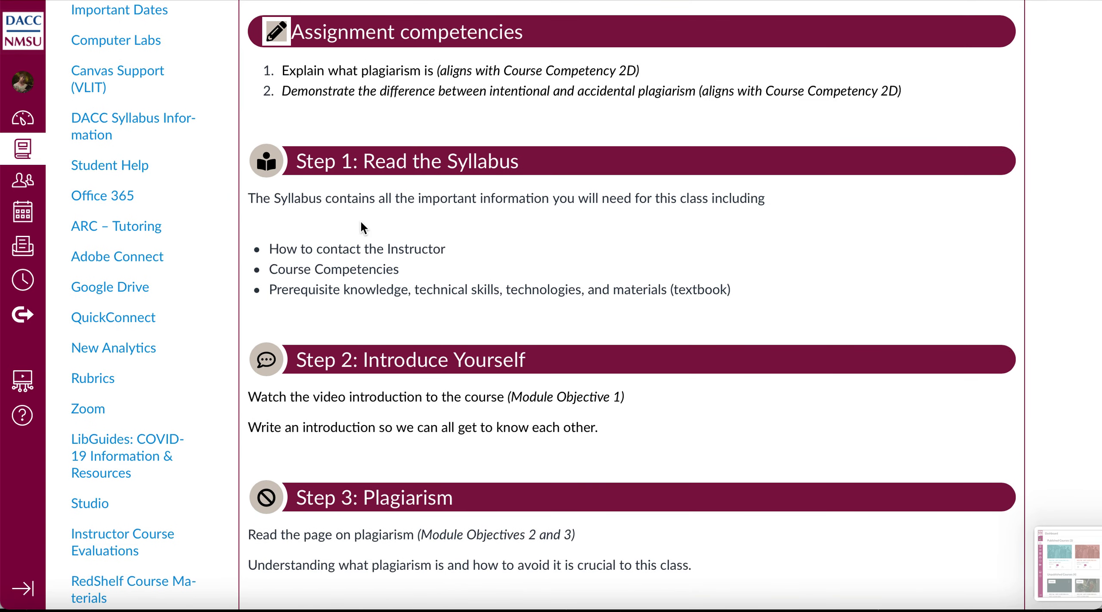
{"action": "scroll", "coordinate": [380, 390], "scroll_direction": "down", "scroll_amount": 4}
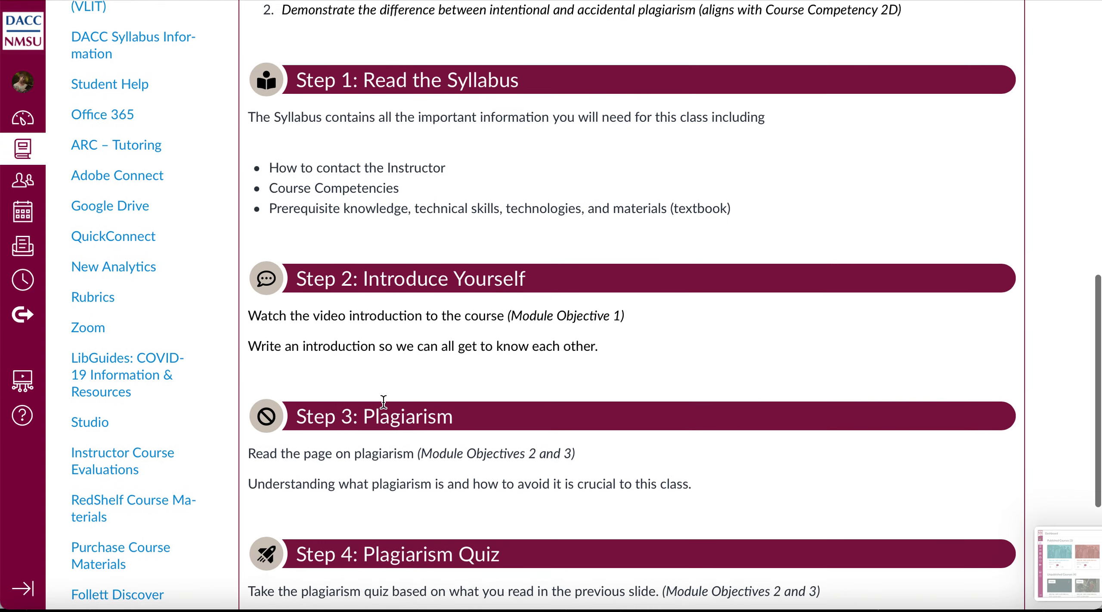
{"action": "scroll", "coordinate": [383, 386], "scroll_direction": "down", "scroll_amount": 3}
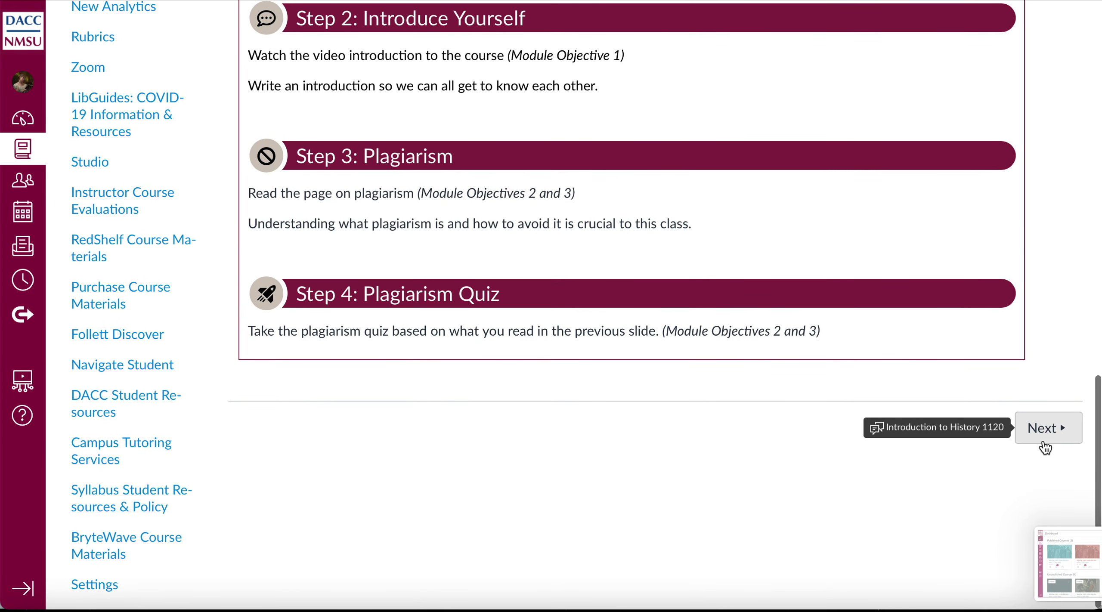
{"action": "scroll", "coordinate": [784, 232], "scroll_direction": "up", "scroll_amount": 4}
{"action": "scroll", "coordinate": [782, 227], "scroll_direction": "up", "scroll_amount": 13}
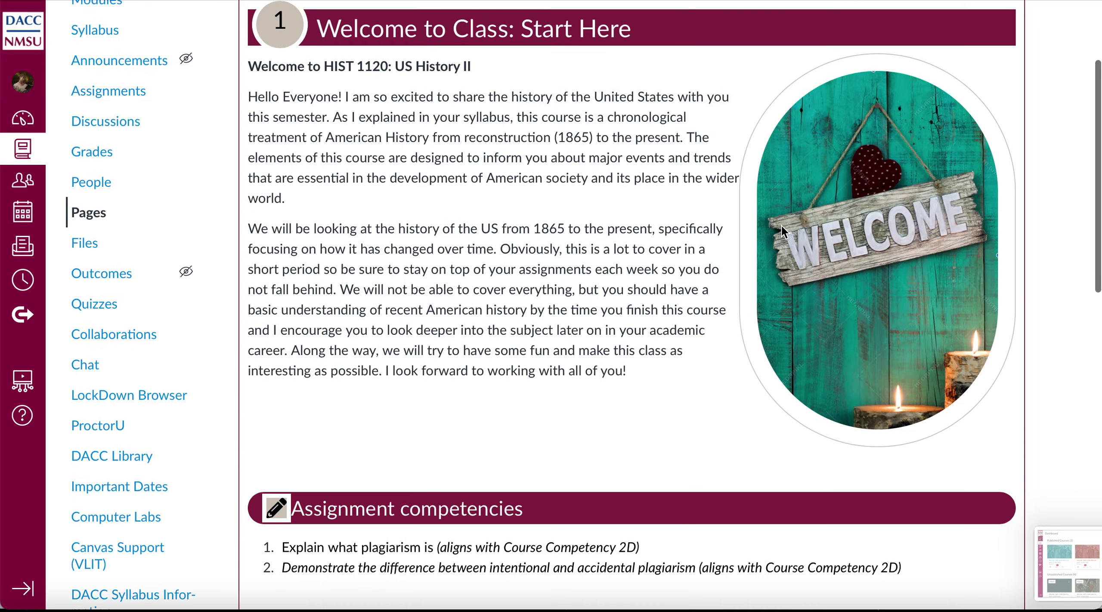
{"action": "scroll", "coordinate": [782, 224], "scroll_direction": "down", "scroll_amount": 2}
{"action": "scroll", "coordinate": [782, 221], "scroll_direction": "down", "scroll_amount": 15}
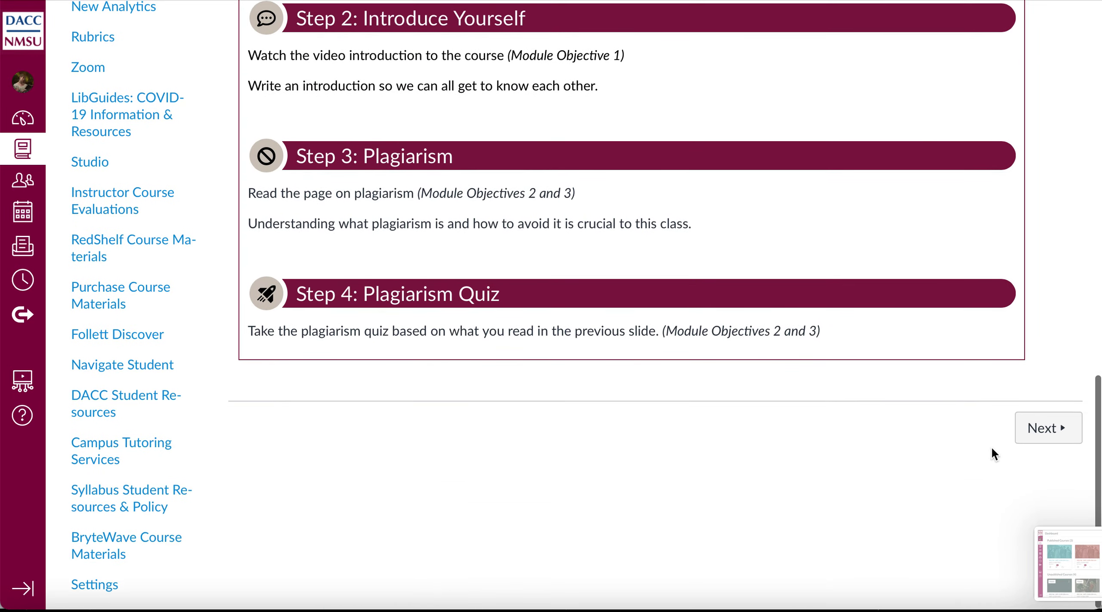
Step: Advance to the Introduction to History 1120 discussion and look over its prompt and reply area
{"action": "left_click", "coordinate": [1025, 434]}
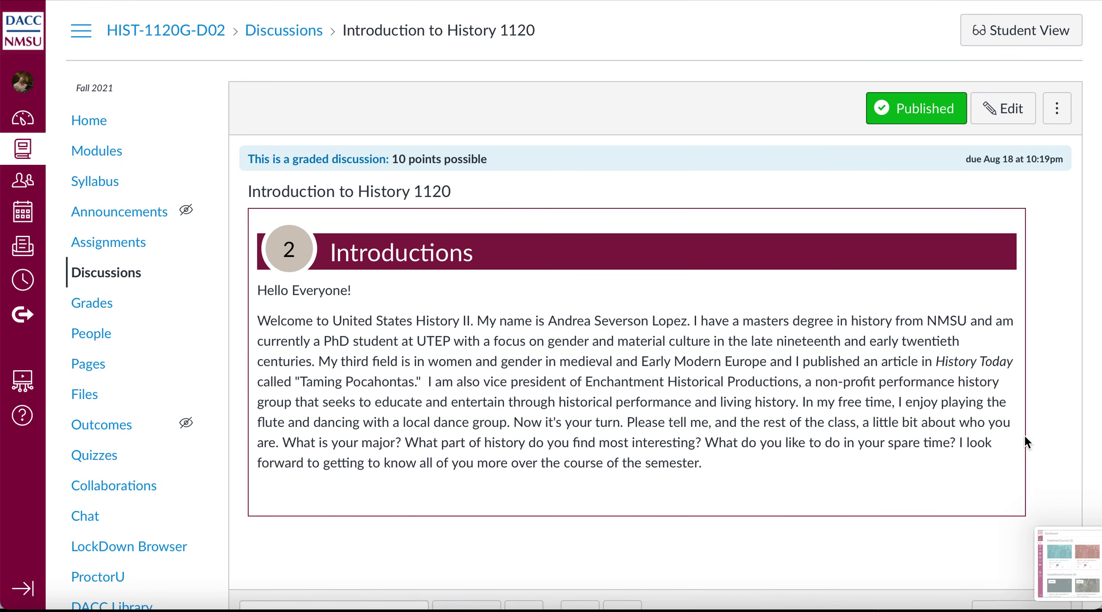
{"action": "scroll", "coordinate": [1025, 435], "scroll_direction": "down", "scroll_amount": 5}
{"action": "scroll", "coordinate": [1025, 437], "scroll_direction": "down", "scroll_amount": 2}
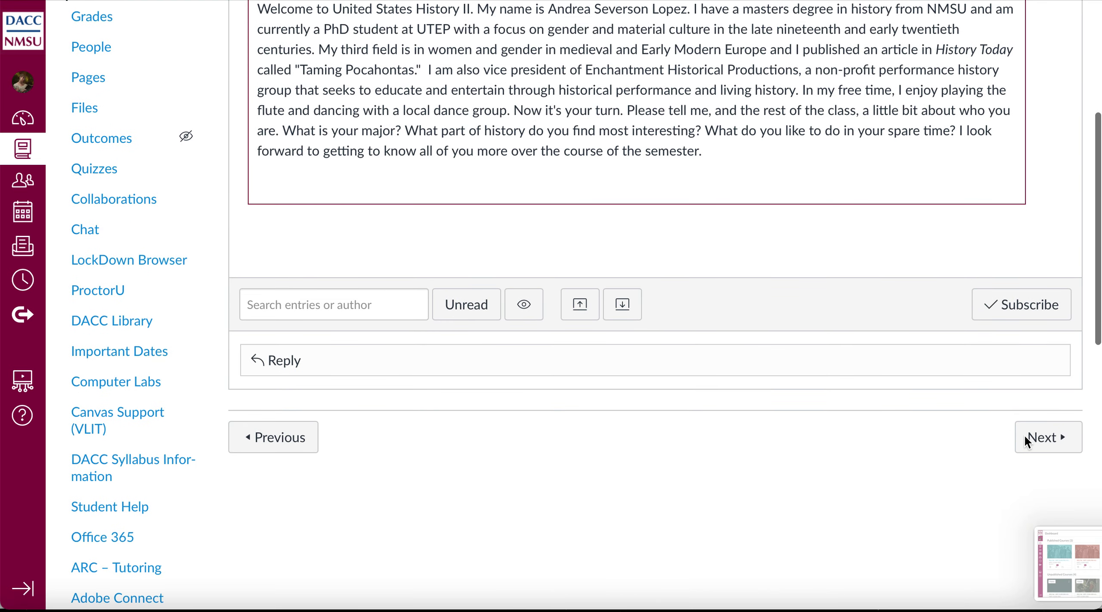
Step: Advance to the Syllabus assignment and view its instructions and the syllabus file preview
{"action": "left_click", "coordinate": [1025, 437]}
{"action": "scroll", "coordinate": [1025, 434], "scroll_direction": "down", "scroll_amount": 3}
{"action": "scroll", "coordinate": [1025, 434], "scroll_direction": "down", "scroll_amount": 3}
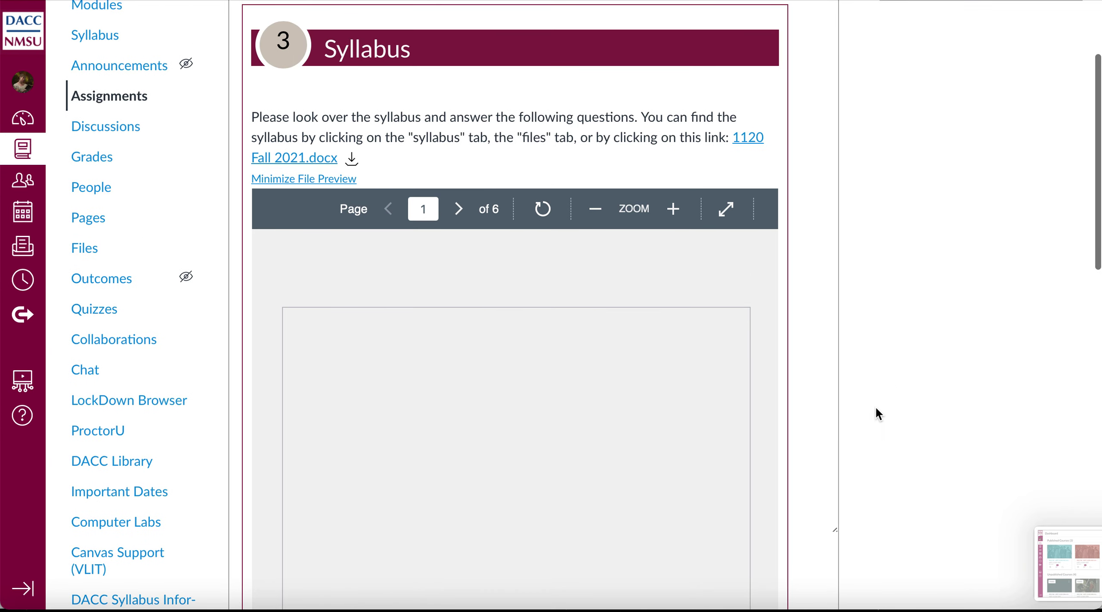
Step: Examine the remaining pages of the syllabus file preview, the five assignment questions, and the points and due date
{"action": "scroll", "coordinate": [611, 436], "scroll_direction": "down", "scroll_amount": 10}
{"action": "scroll", "coordinate": [612, 437], "scroll_direction": "down", "scroll_amount": 20}
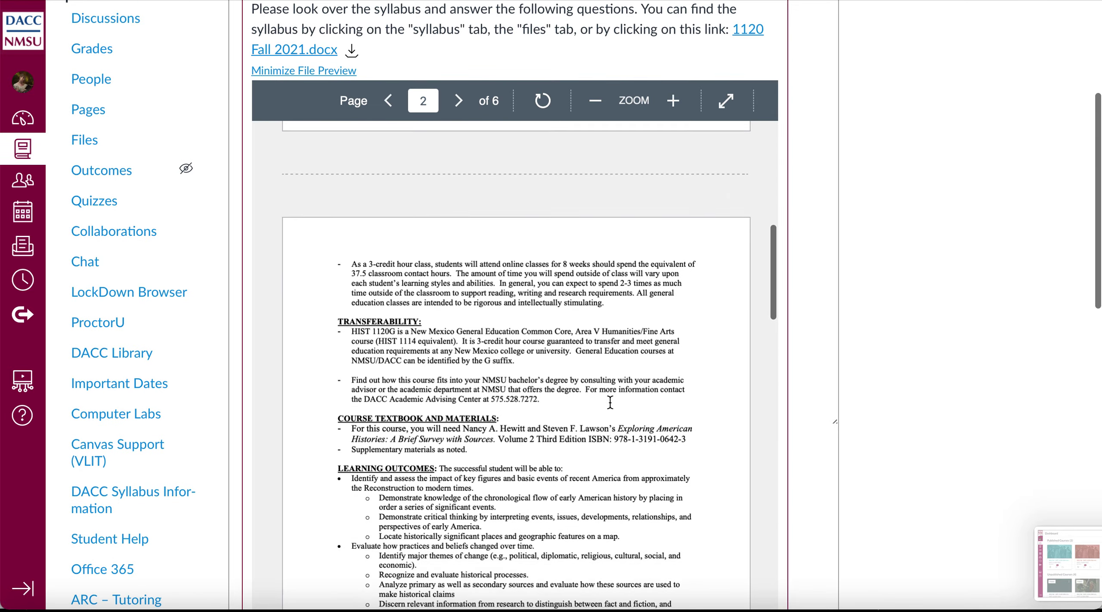
{"action": "scroll", "coordinate": [604, 351], "scroll_direction": "down", "scroll_amount": 5}
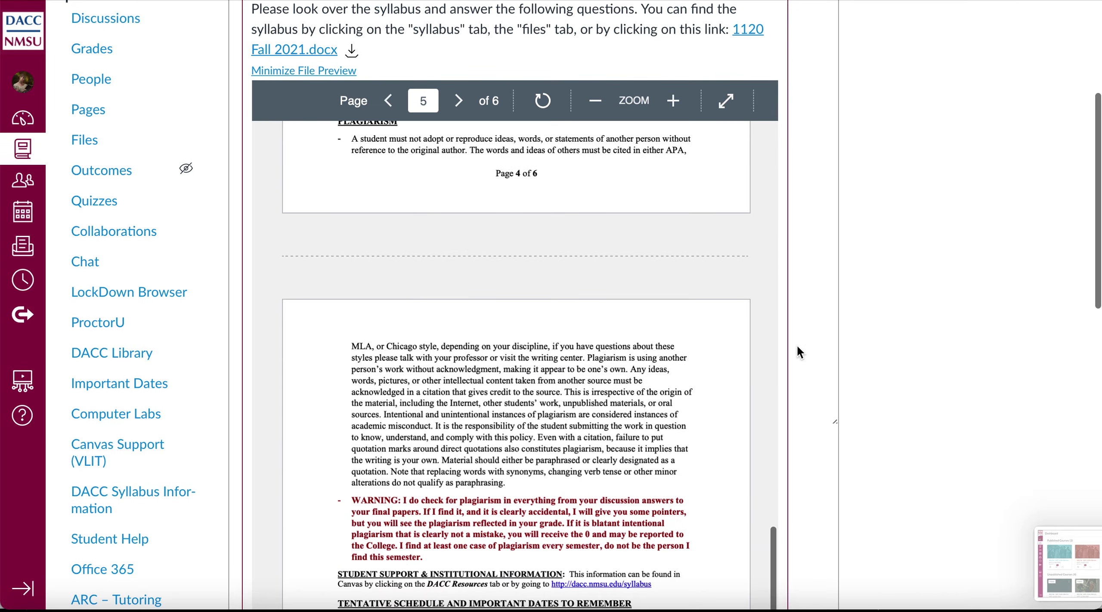
{"action": "scroll", "coordinate": [940, 378], "scroll_direction": "down", "scroll_amount": 14}
{"action": "scroll", "coordinate": [941, 373], "scroll_direction": "down", "scroll_amount": 1}
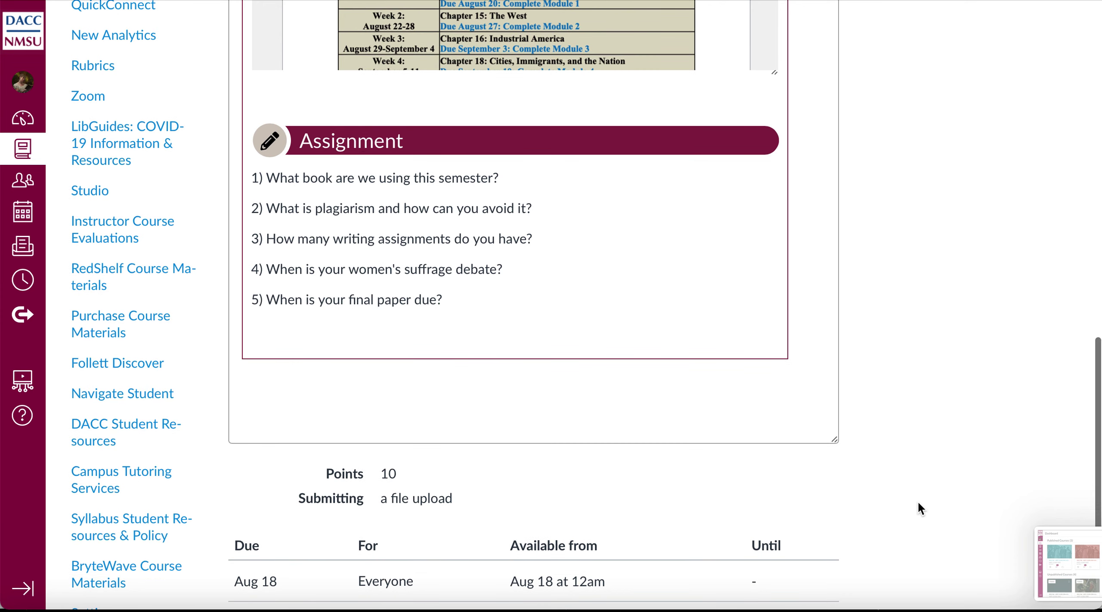
{"action": "scroll", "coordinate": [918, 501], "scroll_direction": "up", "scroll_amount": 5}
{"action": "scroll", "coordinate": [918, 502], "scroll_direction": "down", "scroll_amount": 9}
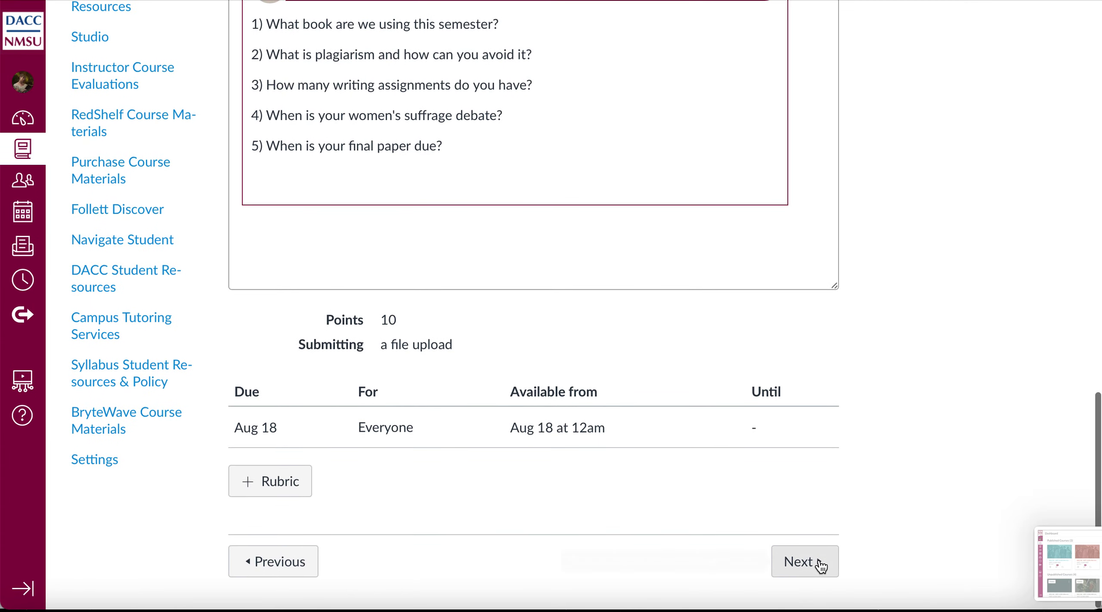
Step: Advance to the What is History and Why Should You Care? discussion and view its video and discussion question
{"action": "left_click", "coordinate": [818, 559]}
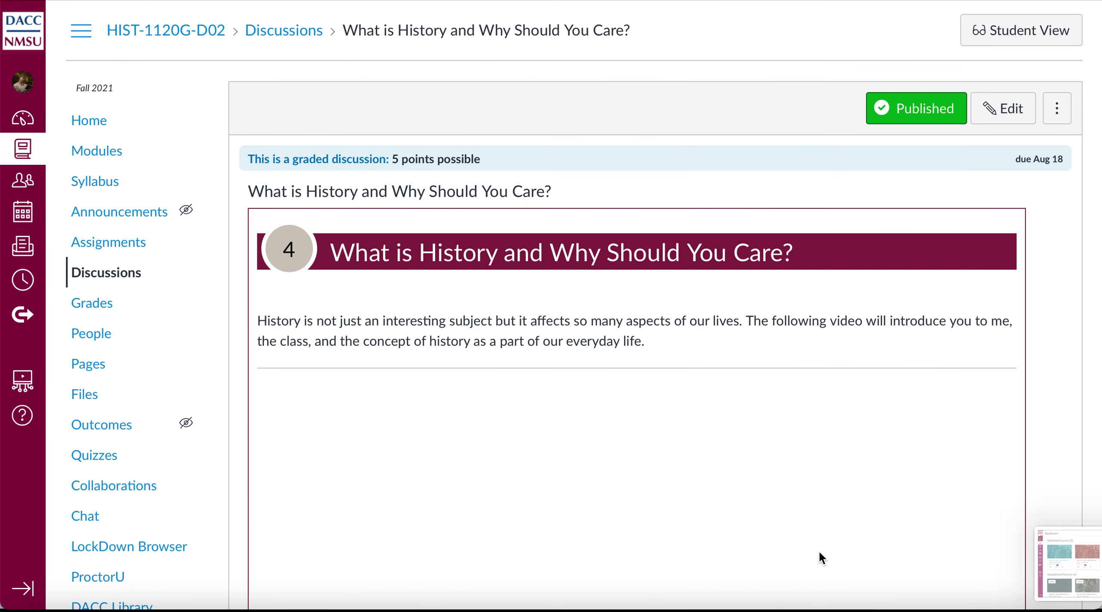
{"action": "scroll", "coordinate": [819, 559], "scroll_direction": "down", "scroll_amount": 8}
{"action": "scroll", "coordinate": [822, 559], "scroll_direction": "down", "scroll_amount": 2}
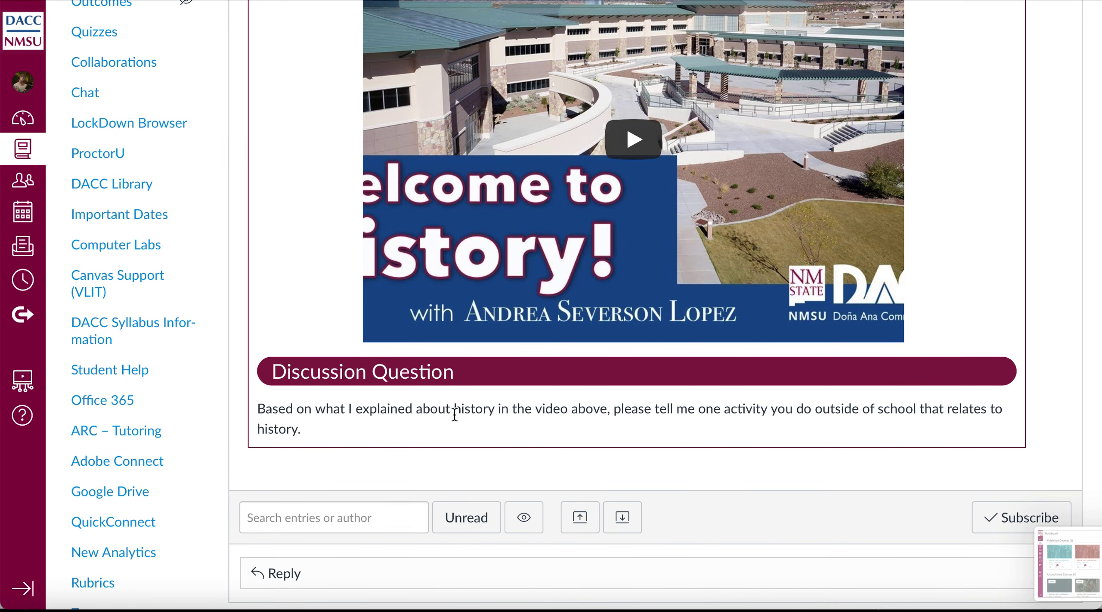
{"action": "scroll", "coordinate": [930, 583], "scroll_direction": "down", "scroll_amount": 10}
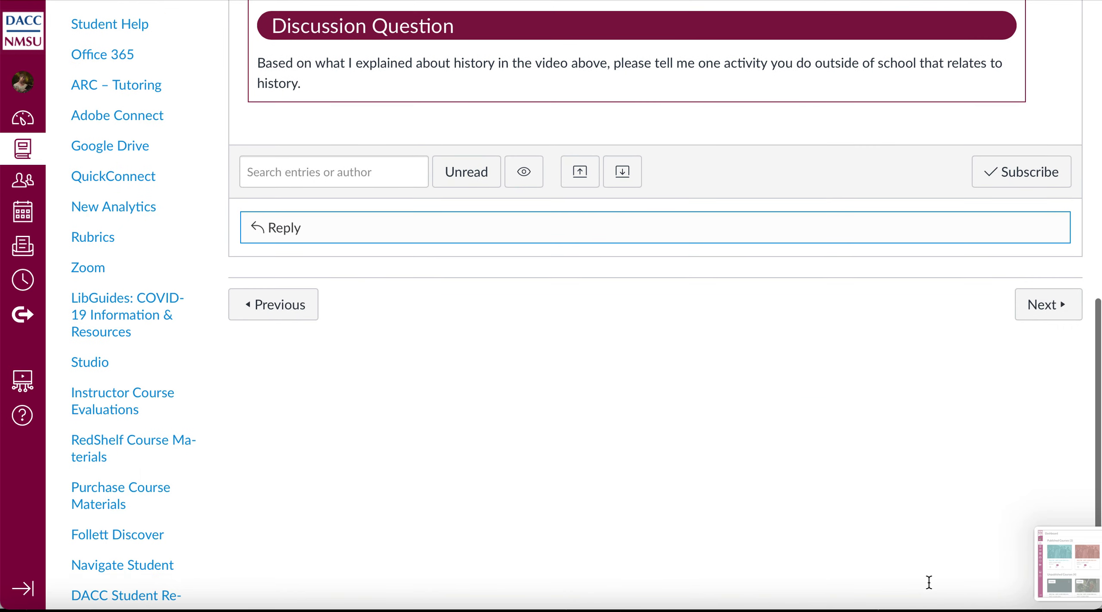
Step: Advance to the Plagiarism page and look over its guidance and the official plagiarism policy
{"action": "left_click", "coordinate": [1067, 303]}
{"action": "scroll", "coordinate": [749, 342], "scroll_direction": "down", "scroll_amount": 12}
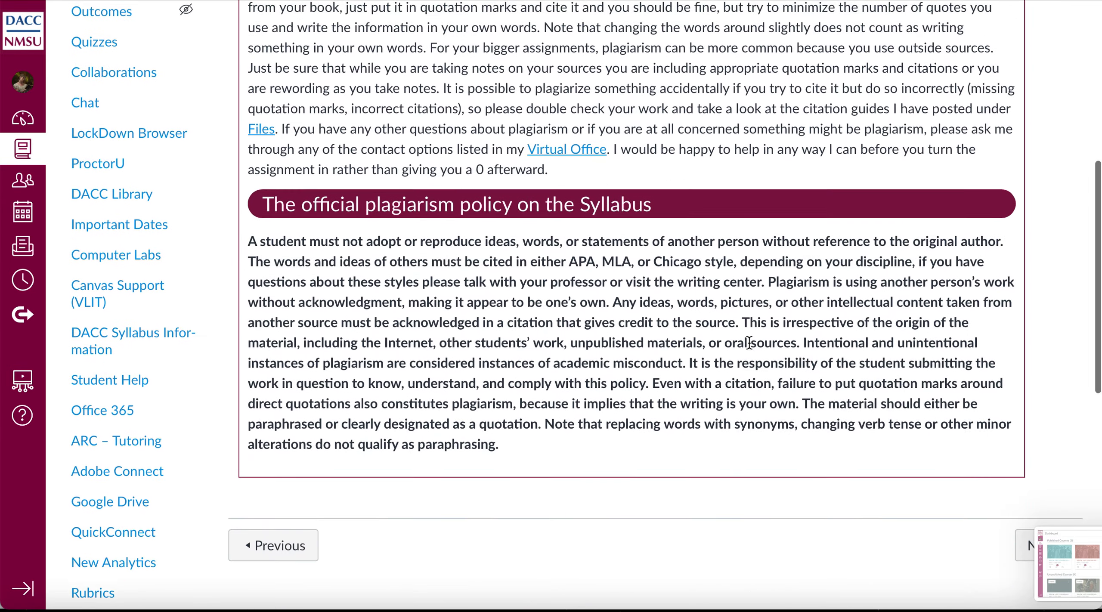
{"action": "scroll", "coordinate": [749, 342], "scroll_direction": "down", "scroll_amount": 2}
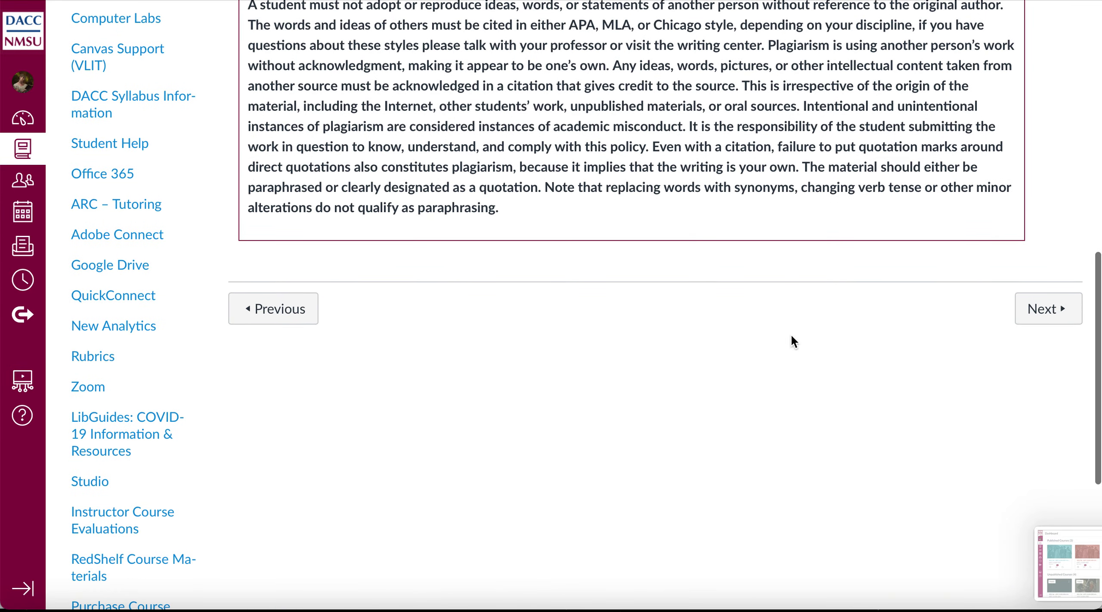
Step: Advance to the Plagiarism Quiz and review its settings and availability dates
{"action": "left_click", "coordinate": [1033, 310]}
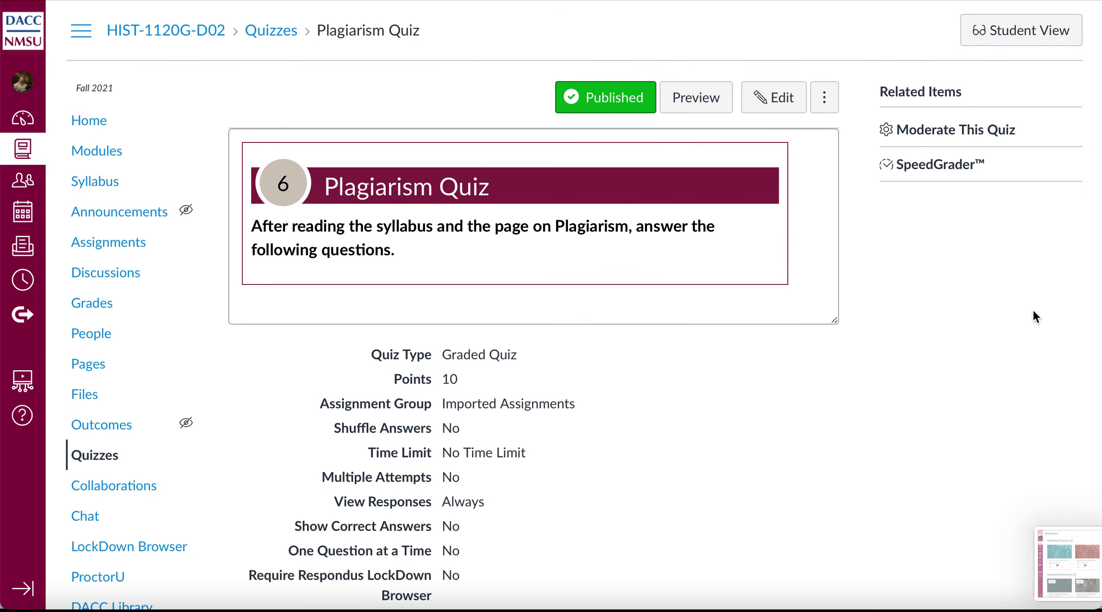
{"action": "scroll", "coordinate": [1034, 309], "scroll_direction": "down", "scroll_amount": 10}
{"action": "scroll", "coordinate": [1033, 309], "scroll_direction": "down", "scroll_amount": 5}
{"action": "scroll", "coordinate": [1018, 298], "scroll_direction": "up", "scroll_amount": 6}
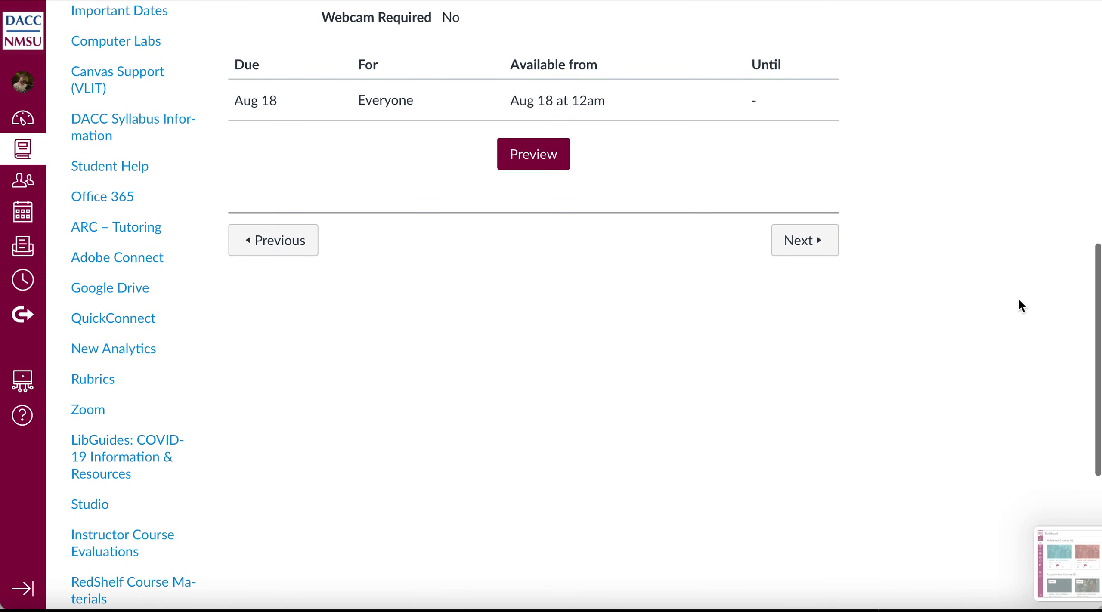
{"action": "scroll", "coordinate": [1018, 298], "scroll_direction": "up", "scroll_amount": 1}
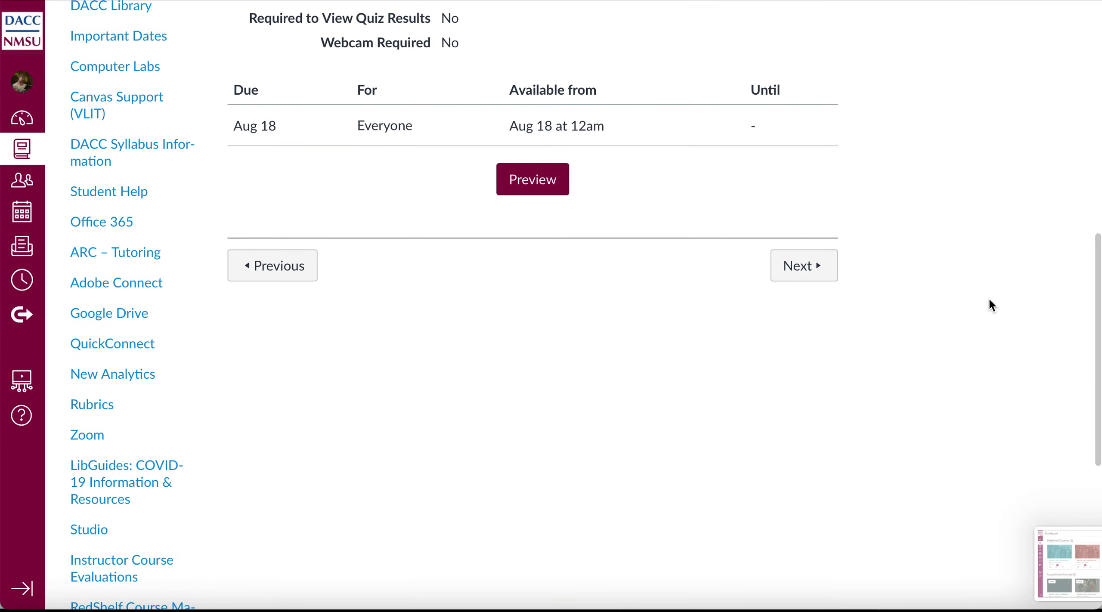
Step: Advance to the Chapter 14 page, return to the modules list, and examine the Welcome to Class! and Module 1 items
{"action": "left_click", "coordinate": [821, 269]}
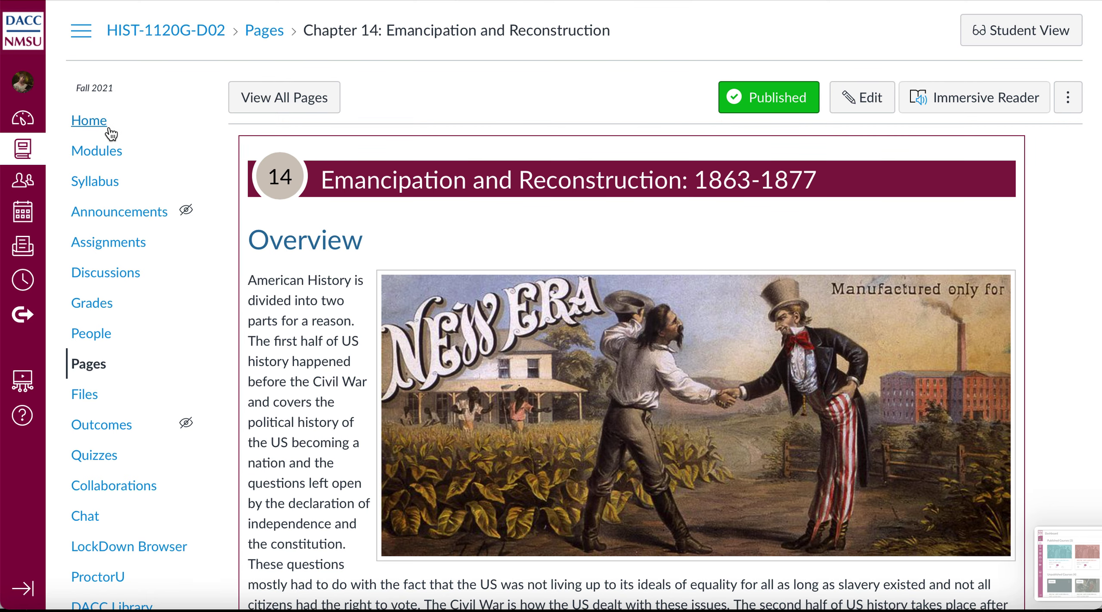
{"action": "left_click", "coordinate": [116, 150]}
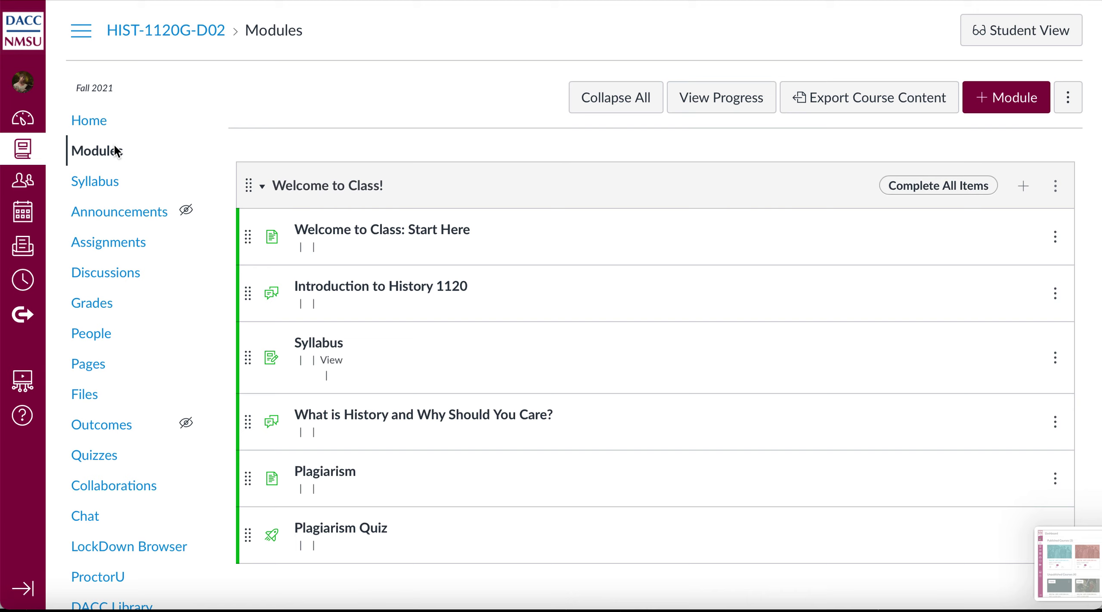
{"action": "scroll", "coordinate": [115, 151], "scroll_direction": "down", "scroll_amount": 3}
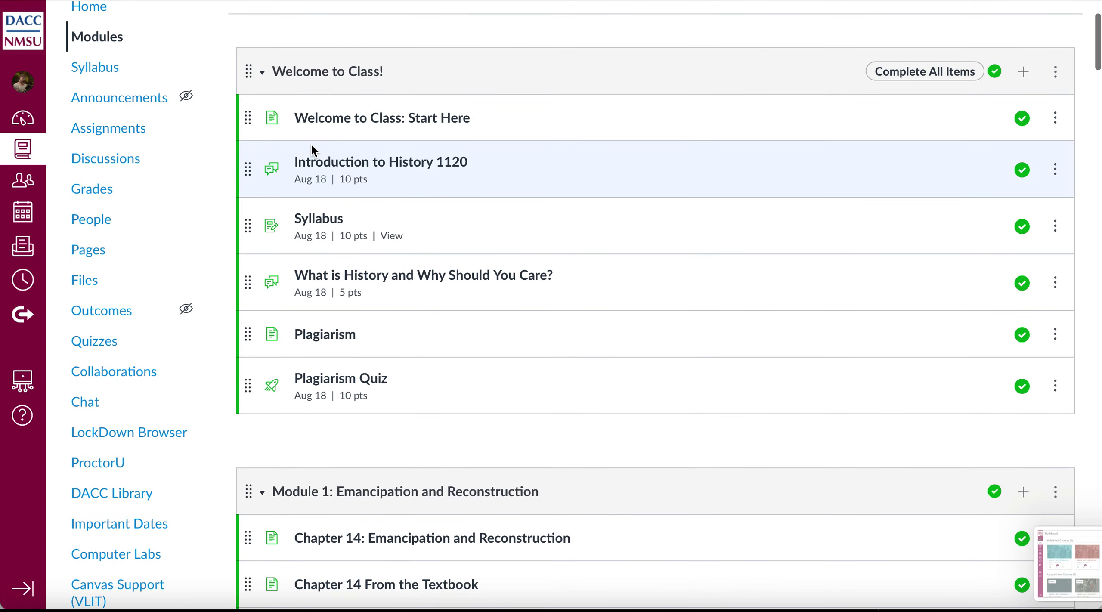
{"action": "scroll", "coordinate": [311, 147], "scroll_direction": "down", "scroll_amount": 5}
{"action": "scroll", "coordinate": [311, 152], "scroll_direction": "down", "scroll_amount": 2}
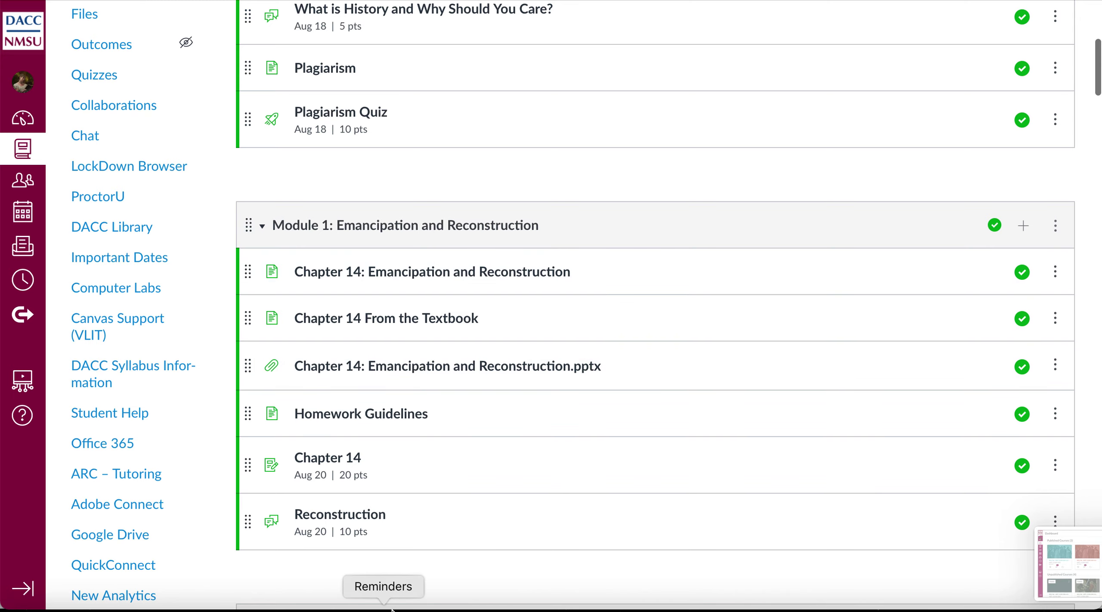
{"action": "scroll", "coordinate": [422, 404], "scroll_direction": "up", "scroll_amount": 3}
{"action": "scroll", "coordinate": [422, 404], "scroll_direction": "up", "scroll_amount": 3}
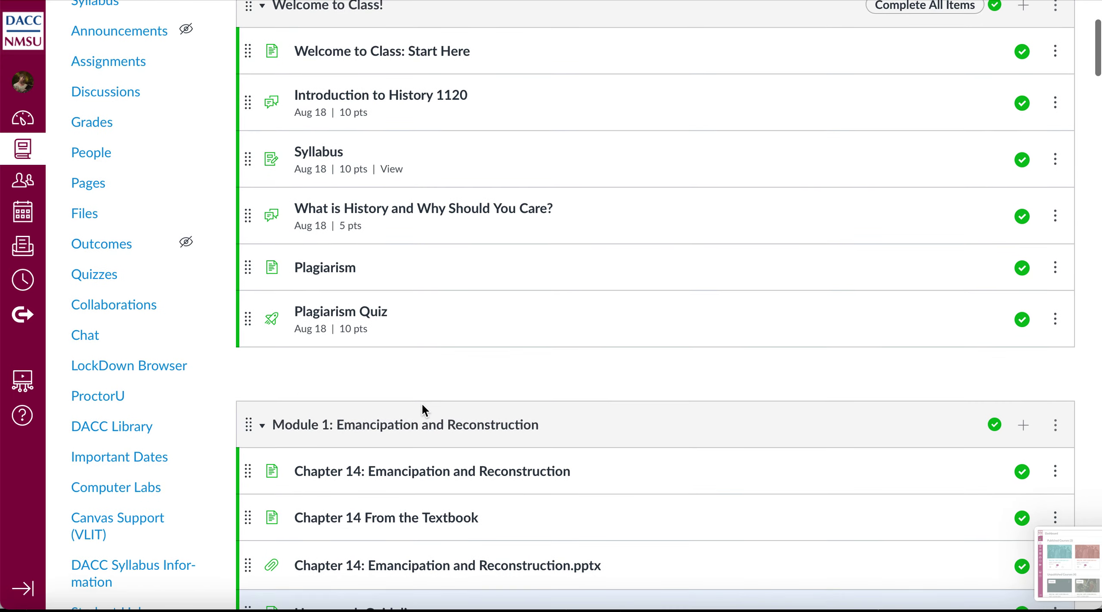
{"action": "scroll", "coordinate": [408, 474], "scroll_direction": "down", "scroll_amount": 6}
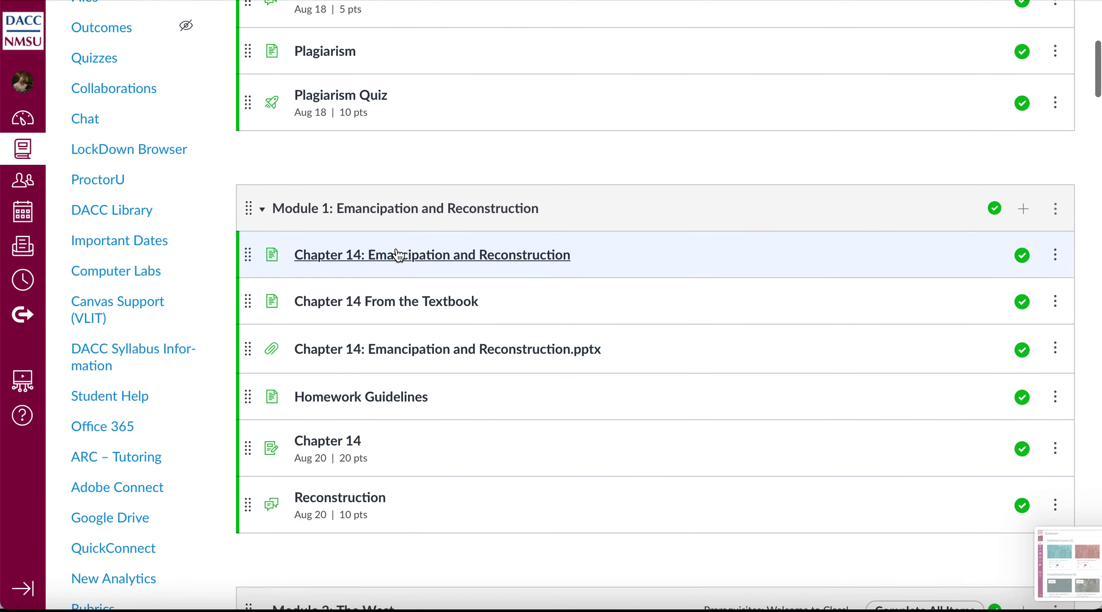
{"action": "scroll", "coordinate": [396, 254], "scroll_direction": "up", "scroll_amount": 6}
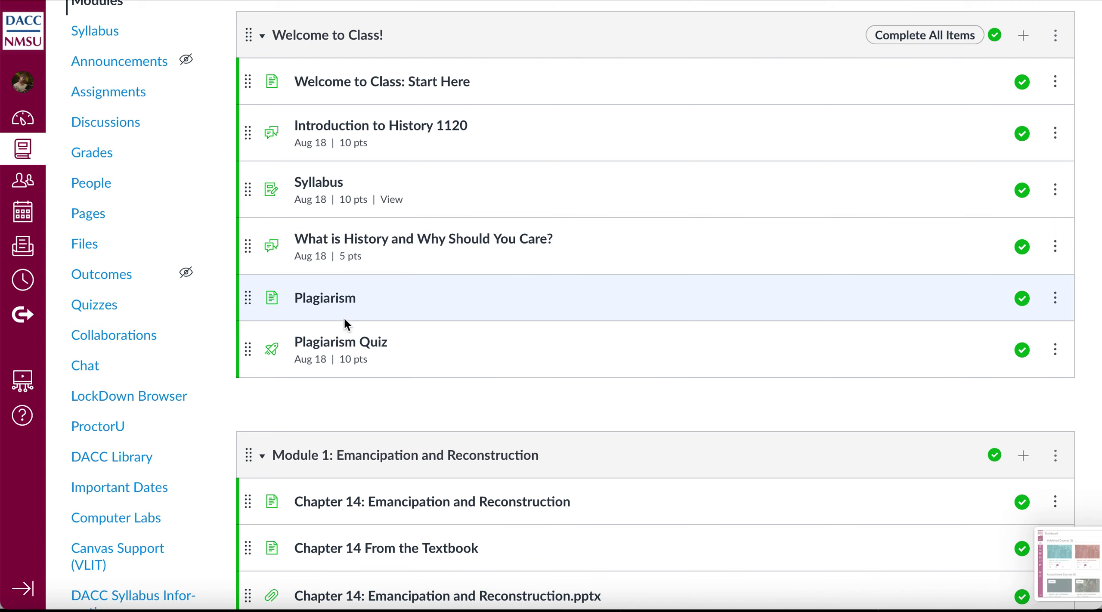
Step: View the Plagiarism Quiz from the Welcome to Class! module and return to the modules list
{"action": "left_click", "coordinate": [340, 345]}
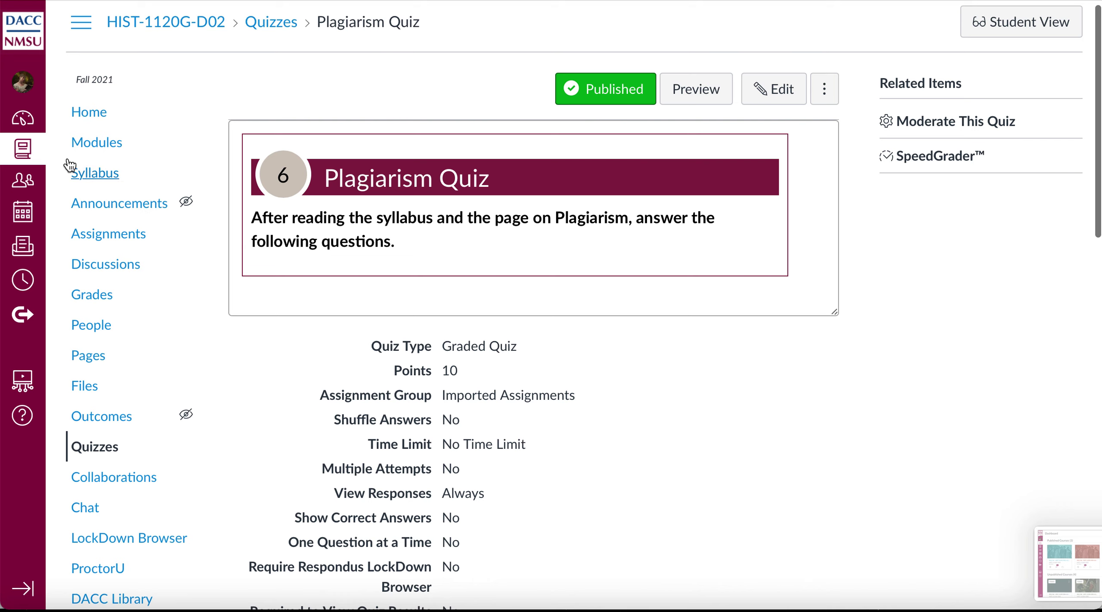
{"action": "left_click", "coordinate": [85, 145]}
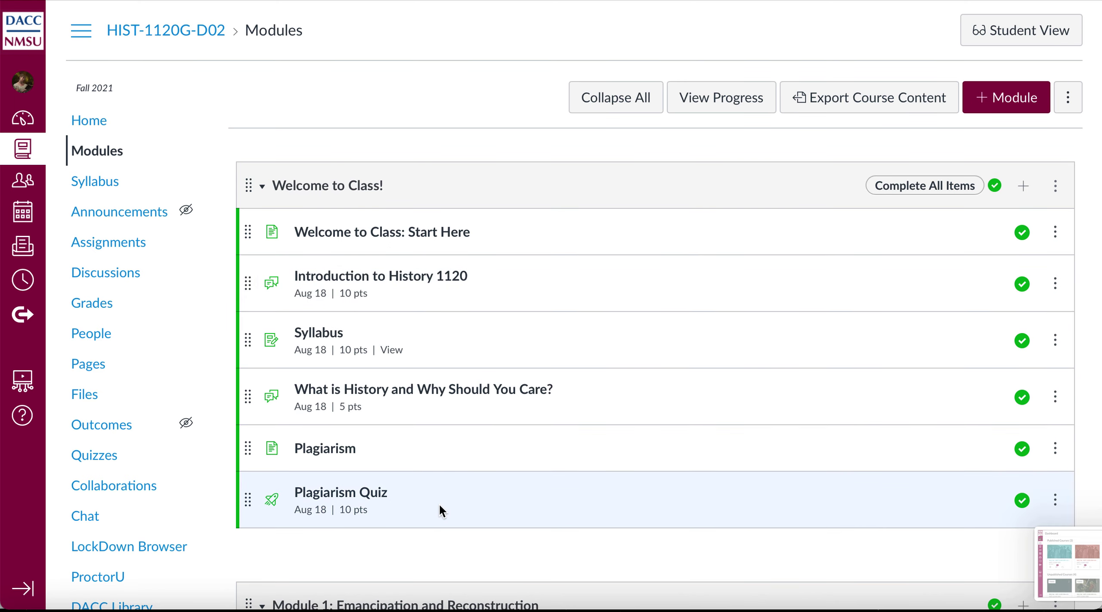
Step: Examine the items of Module 1: Emancipation and Reconstruction and Module 2: The West in the modules list
{"action": "scroll", "coordinate": [438, 511], "scroll_direction": "down", "scroll_amount": 5}
{"action": "scroll", "coordinate": [428, 466], "scroll_direction": "down", "scroll_amount": 3}
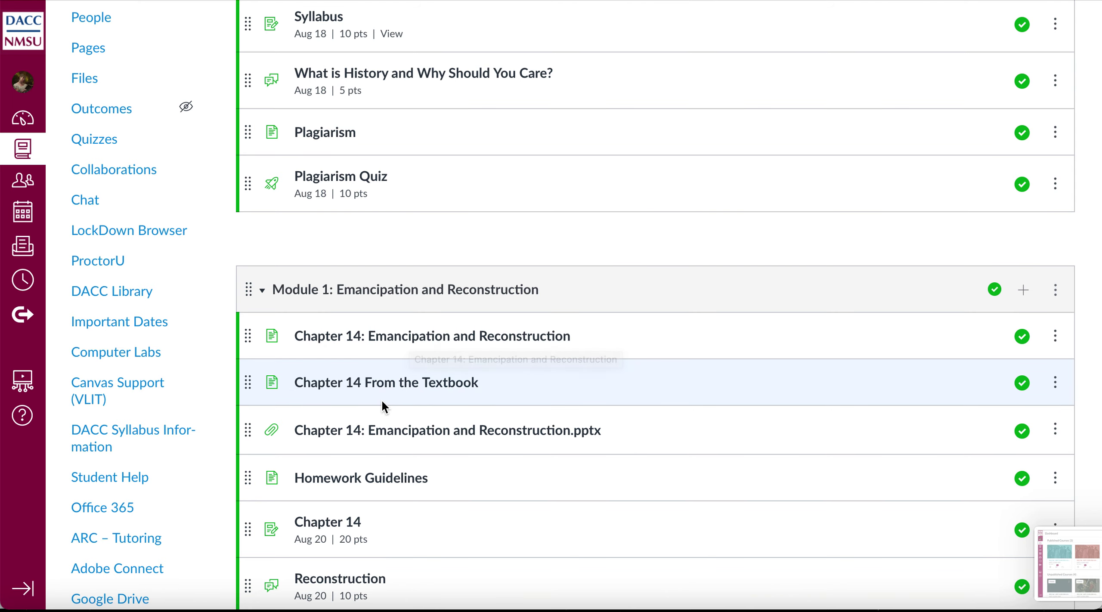
{"action": "scroll", "coordinate": [385, 389], "scroll_direction": "down", "scroll_amount": 2}
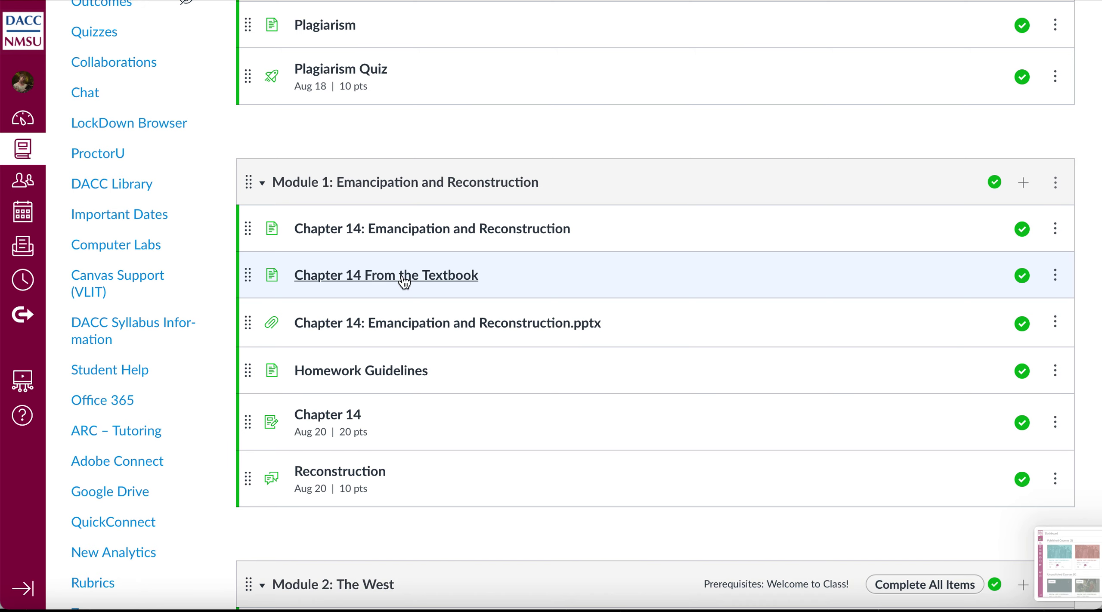
{"action": "scroll", "coordinate": [404, 283], "scroll_direction": "down", "scroll_amount": 3}
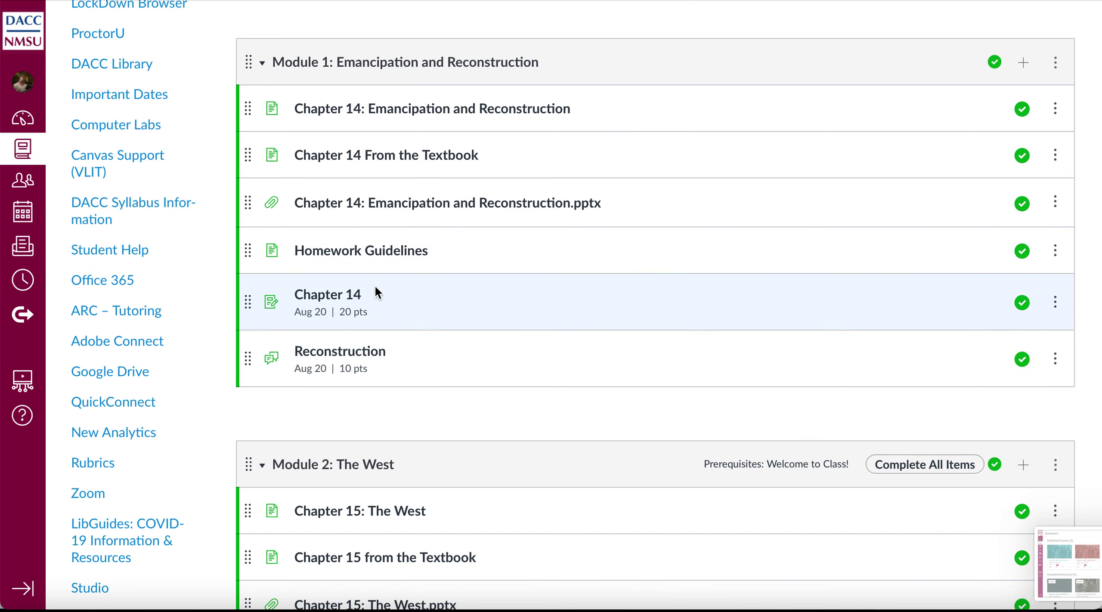
{"action": "scroll", "coordinate": [376, 264], "scroll_direction": "down", "scroll_amount": 6}
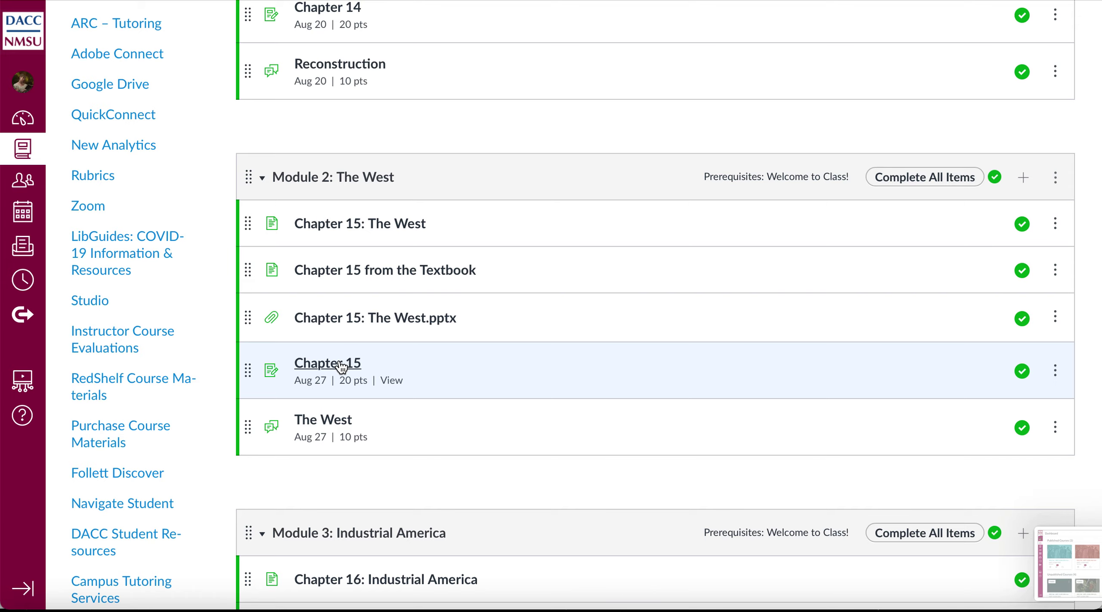
{"action": "scroll", "coordinate": [341, 367], "scroll_direction": "down", "scroll_amount": 5}
{"action": "scroll", "coordinate": [341, 367], "scroll_direction": "down", "scroll_amount": 2}
{"action": "scroll", "coordinate": [341, 367], "scroll_direction": "up", "scroll_amount": 9}
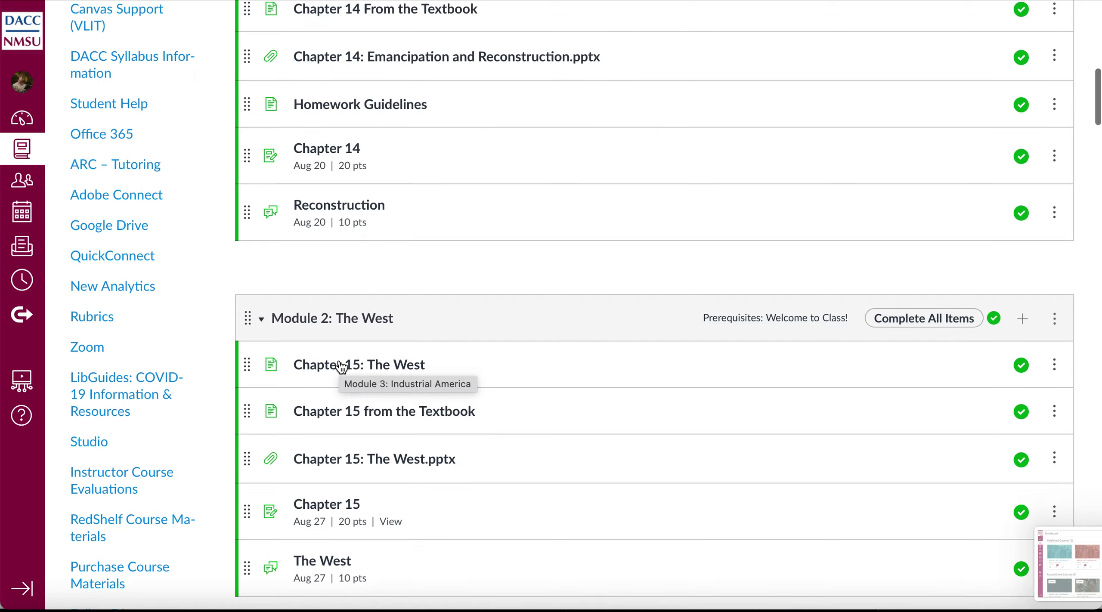
{"action": "scroll", "coordinate": [340, 367], "scroll_direction": "up", "scroll_amount": 10}
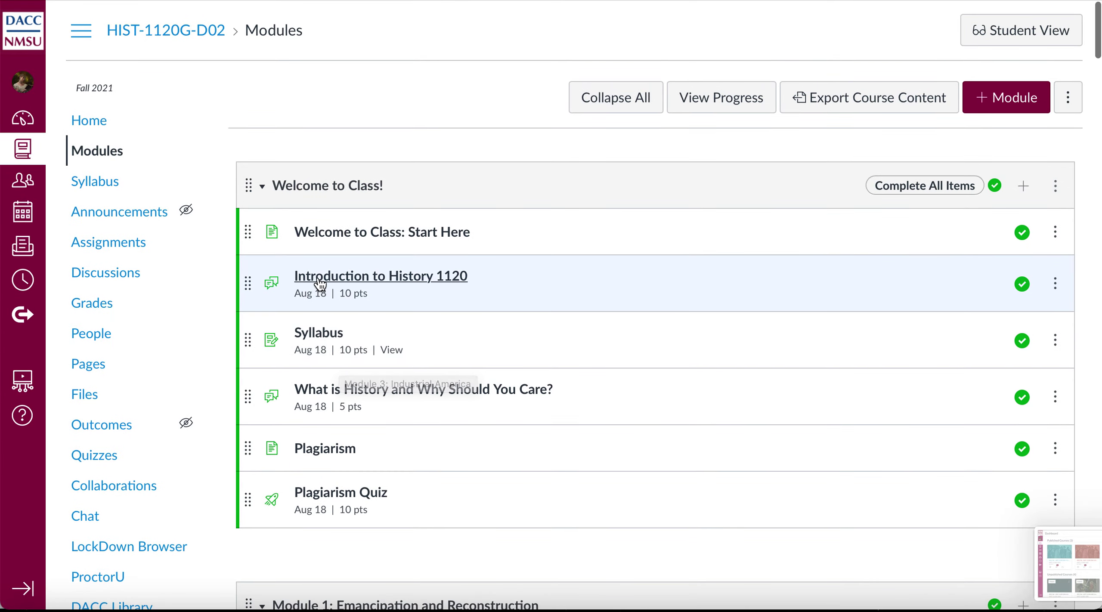
Step: Collapse the Welcome to Class! module and expand it again
{"action": "scroll", "coordinate": [320, 284], "scroll_direction": "down", "scroll_amount": 12}
{"action": "scroll", "coordinate": [320, 283], "scroll_direction": "up", "scroll_amount": 12}
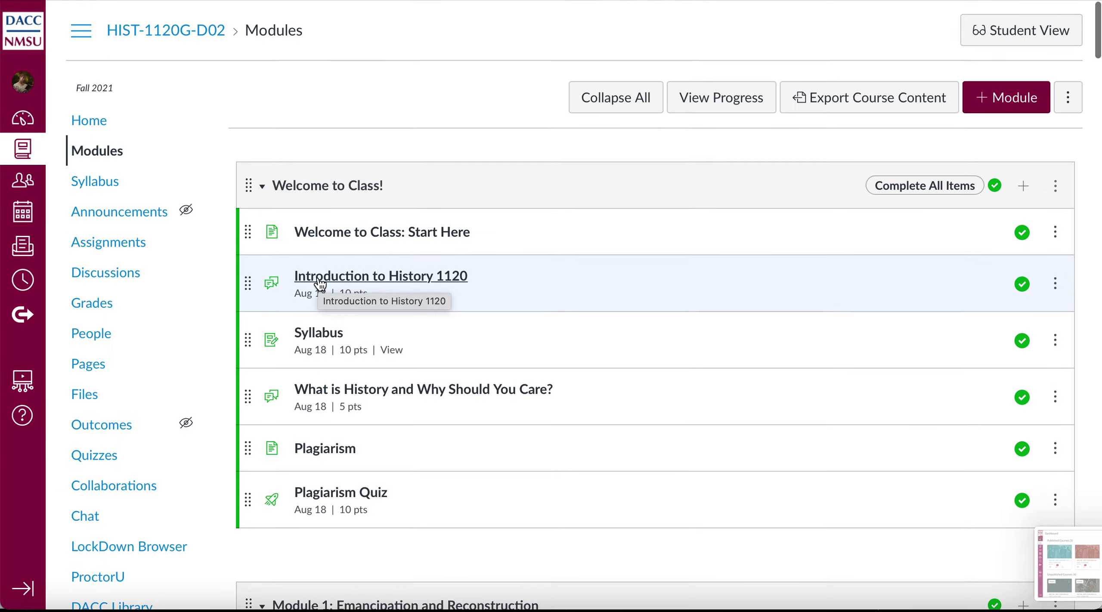
{"action": "left_click", "coordinate": [263, 195]}
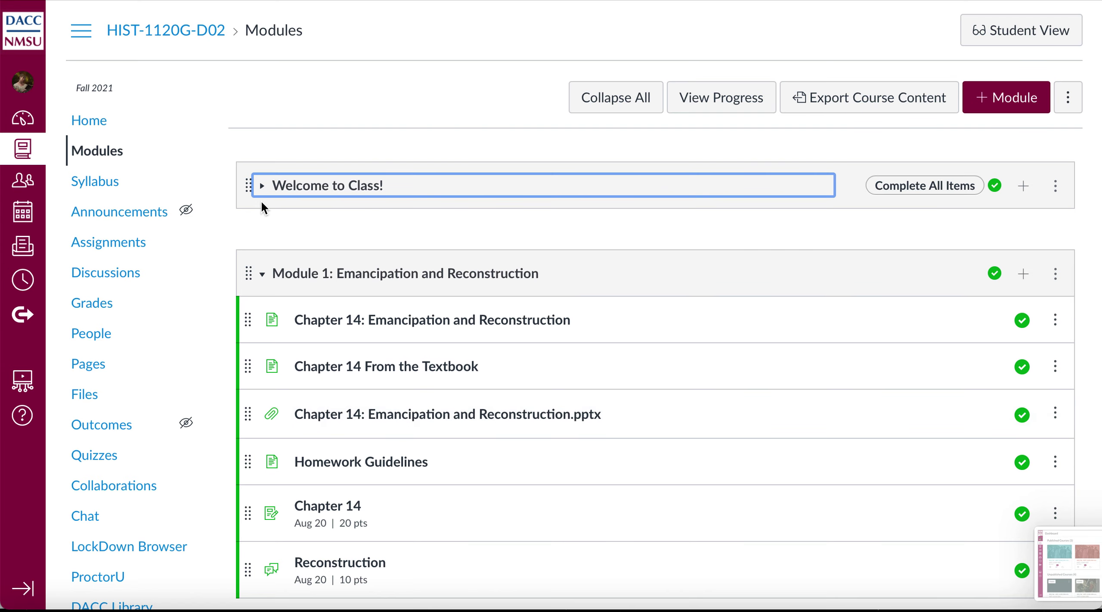
{"action": "left_click", "coordinate": [262, 186]}
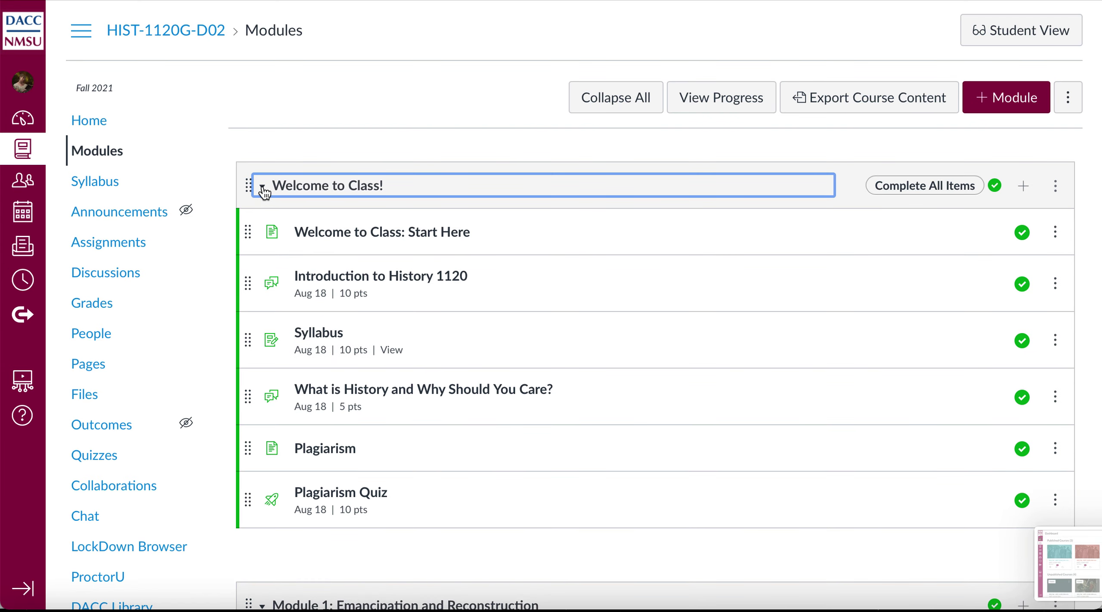
Step: Browse the modules list through to the Final Paper module and view the Final Paper assignment's writing prompt
{"action": "scroll", "coordinate": [264, 193], "scroll_direction": "down", "scroll_amount": 20}
{"action": "scroll", "coordinate": [264, 193], "scroll_direction": "down", "scroll_amount": 11}
{"action": "scroll", "coordinate": [265, 192], "scroll_direction": "down", "scroll_amount": 15}
{"action": "scroll", "coordinate": [261, 181], "scroll_direction": "down", "scroll_amount": 15}
{"action": "scroll", "coordinate": [263, 183], "scroll_direction": "down", "scroll_amount": 15}
{"action": "scroll", "coordinate": [263, 178], "scroll_direction": "down", "scroll_amount": 15}
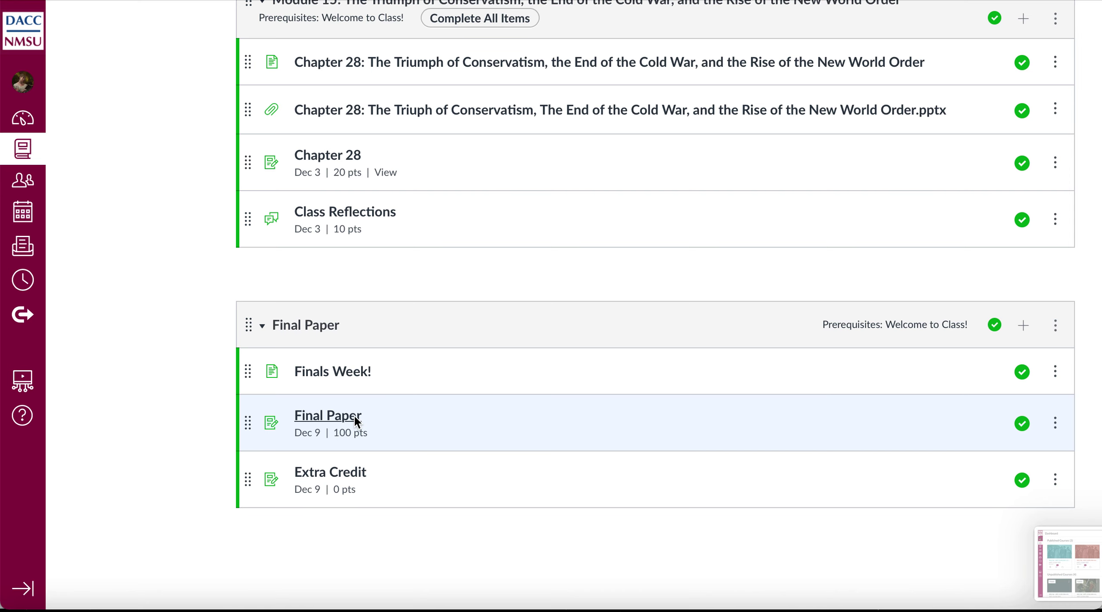
{"action": "left_click", "coordinate": [355, 416]}
{"action": "scroll", "coordinate": [353, 415], "scroll_direction": "down", "scroll_amount": 1}
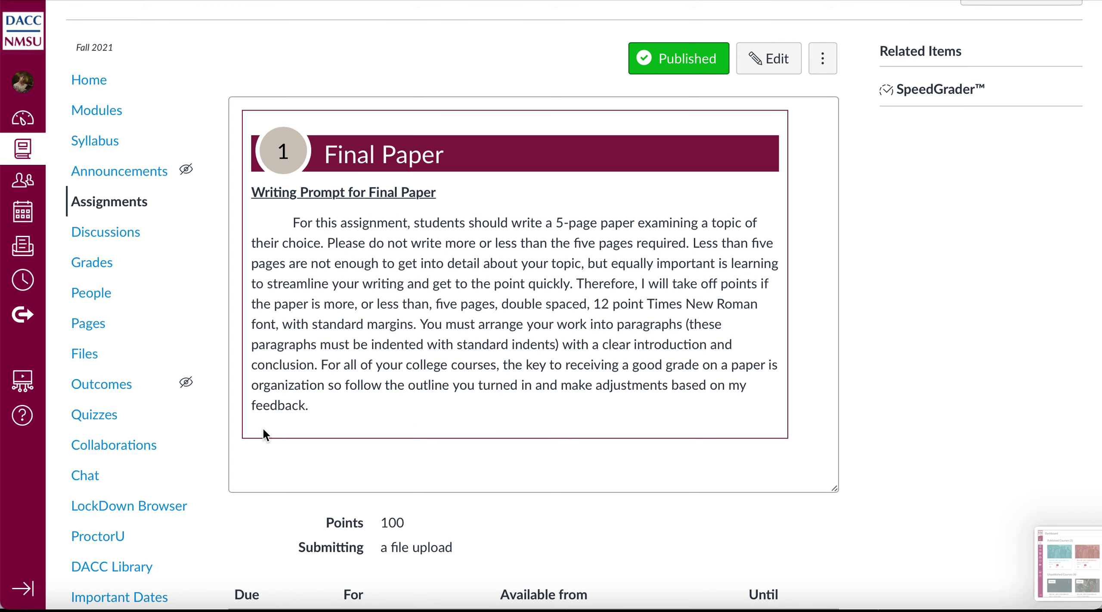
{"action": "scroll", "coordinate": [437, 235], "scroll_direction": "up", "scroll_amount": 1}
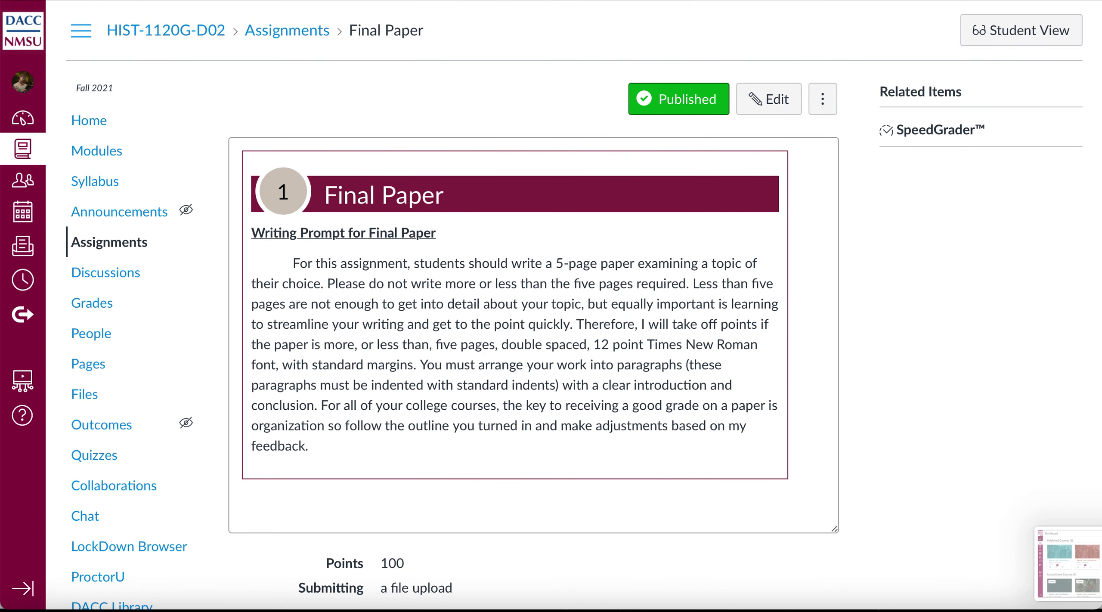
Step: Leave the Final Paper assignment and go back through the modules list to the course home page
{"action": "key", "text": "alt+Left"}
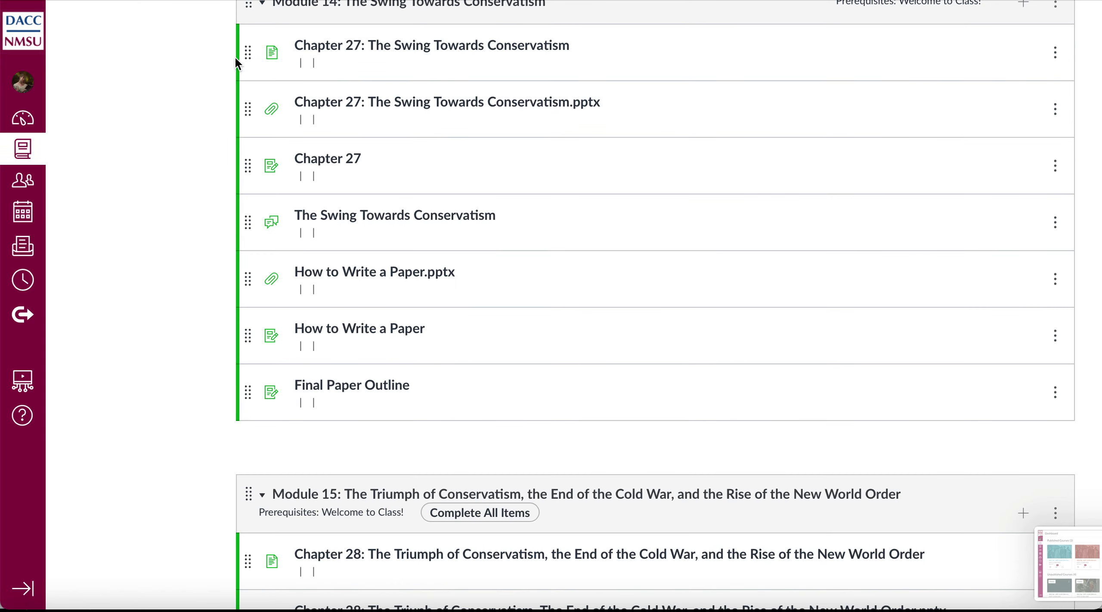
{"action": "scroll", "coordinate": [370, 192], "scroll_direction": "up", "scroll_amount": 20}
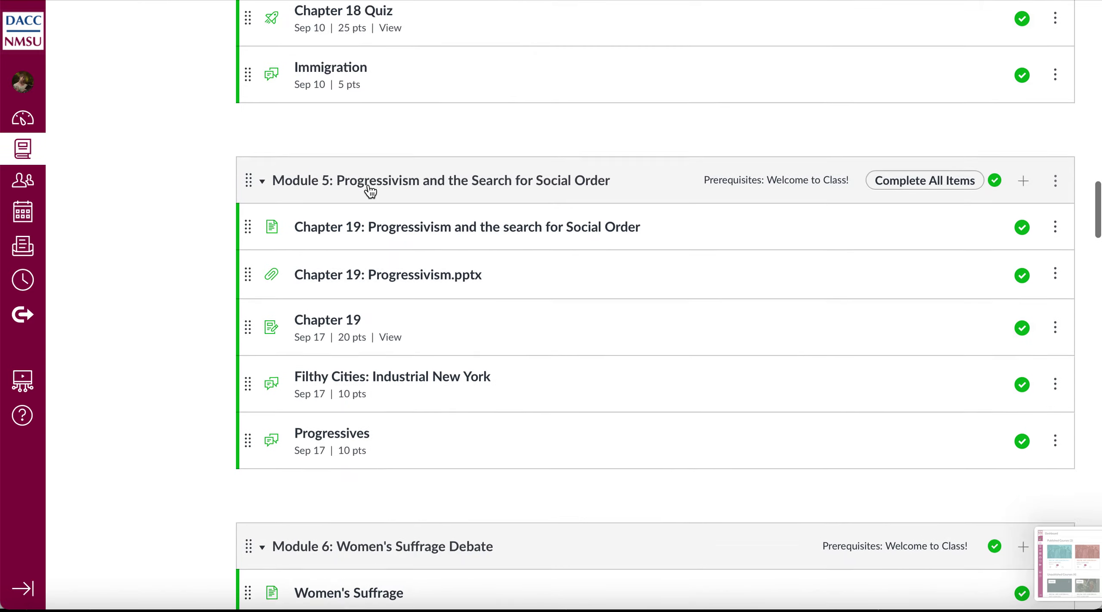
{"action": "left_click", "coordinate": [95, 118]}
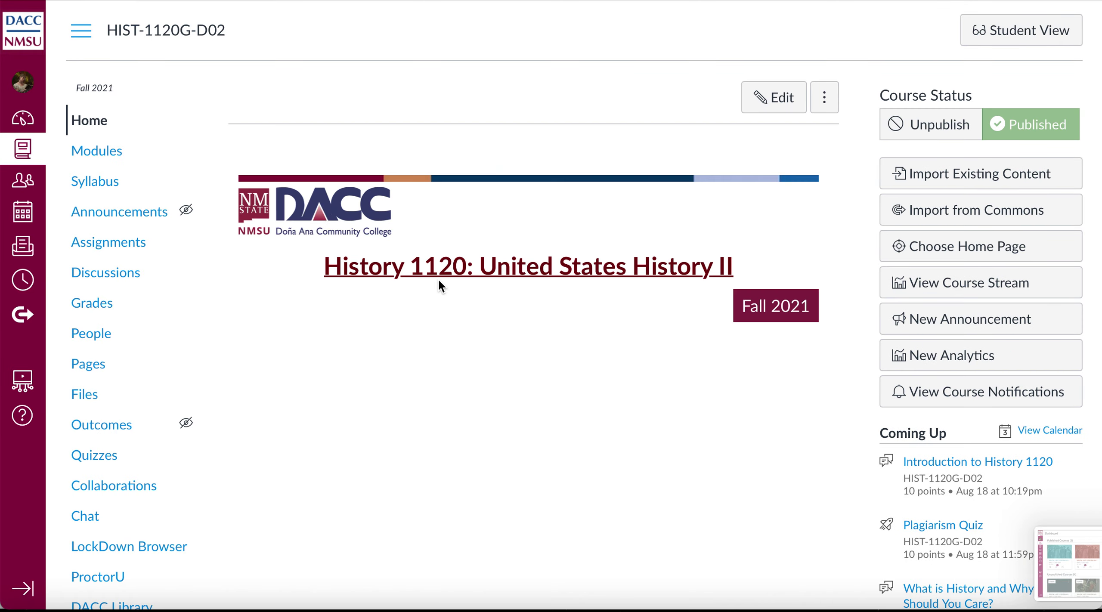
Step: Review the home page's navigation tiles and the Course Info section with textbook, office hours and instructor contact details
{"action": "scroll", "coordinate": [439, 279], "scroll_direction": "down", "scroll_amount": 3}
{"action": "scroll", "coordinate": [438, 279], "scroll_direction": "down", "scroll_amount": 13}
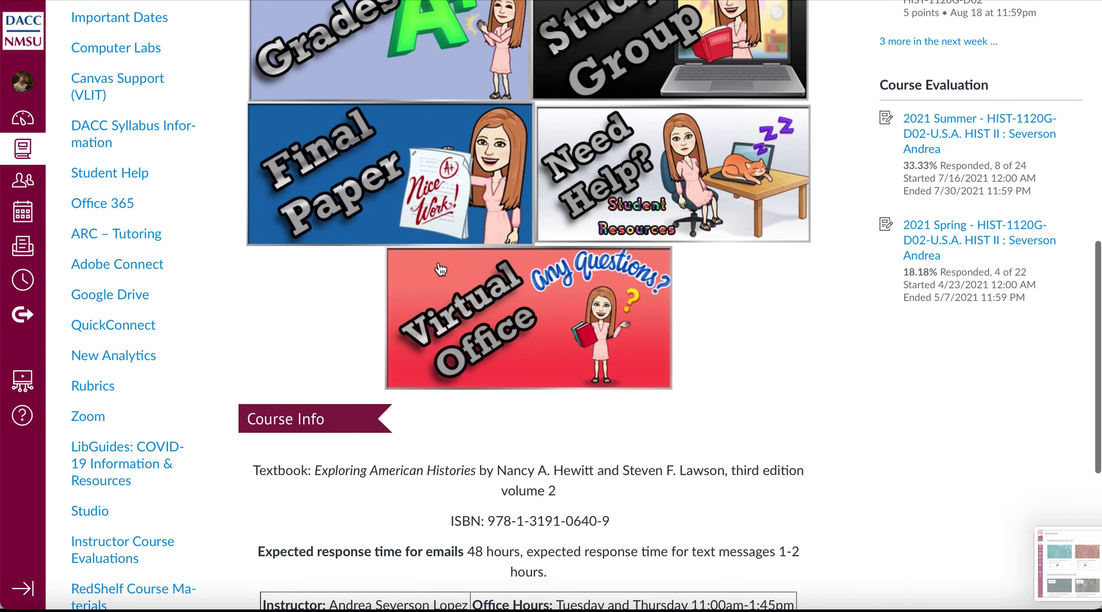
{"action": "scroll", "coordinate": [441, 269], "scroll_direction": "up", "scroll_amount": 13}
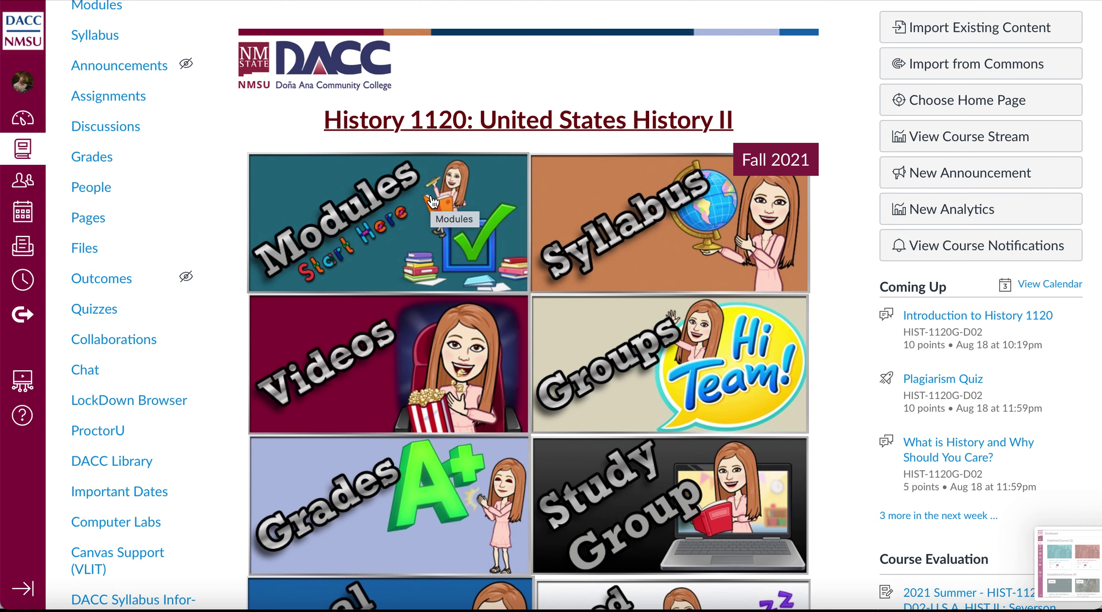
{"action": "scroll", "coordinate": [432, 201], "scroll_direction": "down", "scroll_amount": 15}
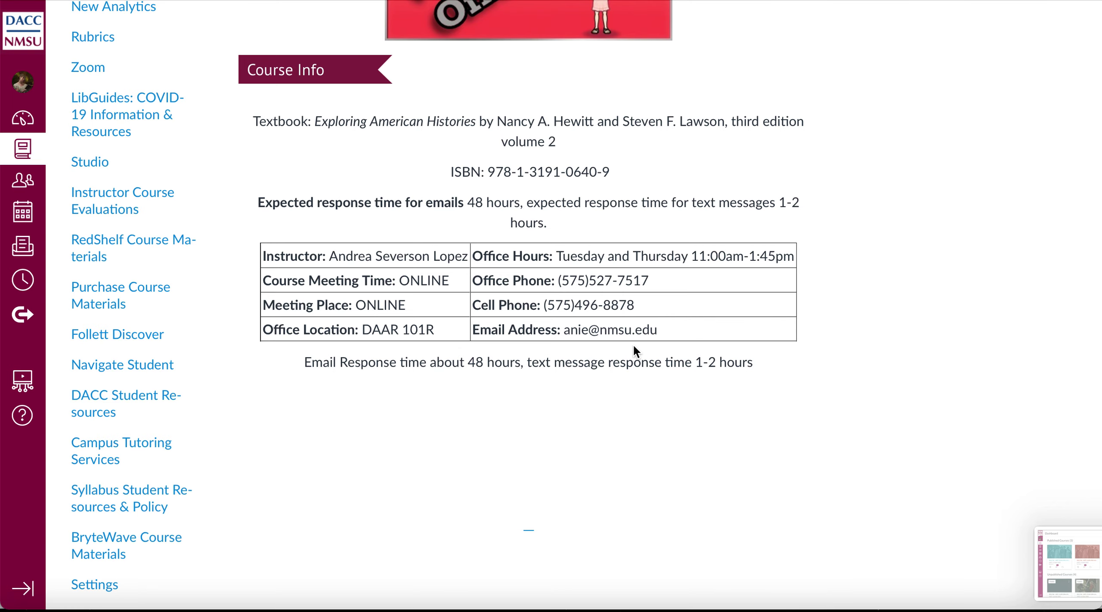
{"action": "scroll", "coordinate": [634, 346], "scroll_direction": "up", "scroll_amount": 15}
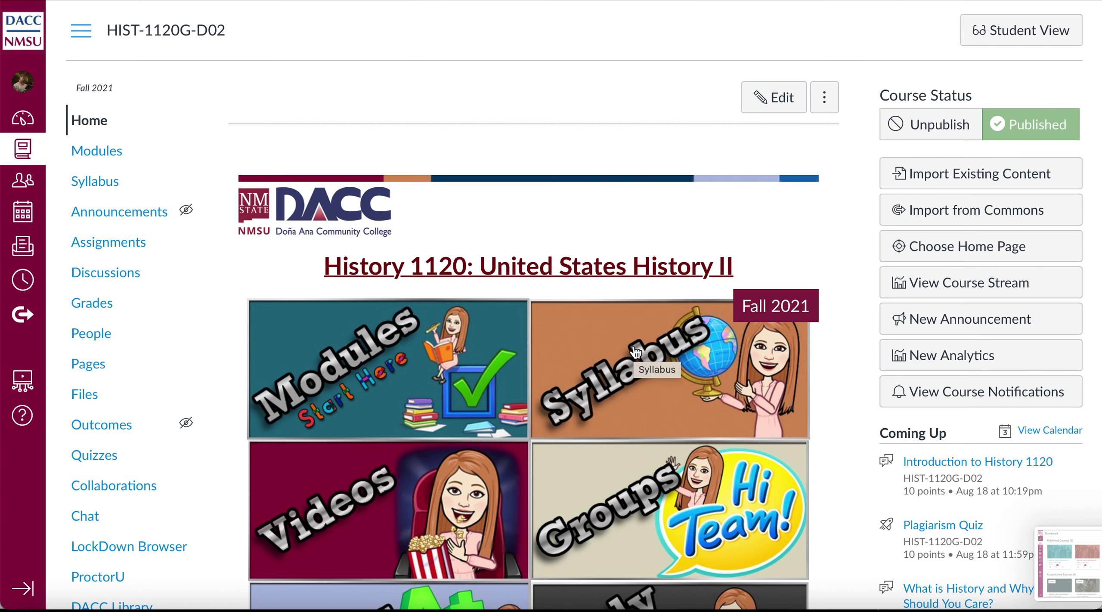
{"action": "key", "text": "super+shift+5"}
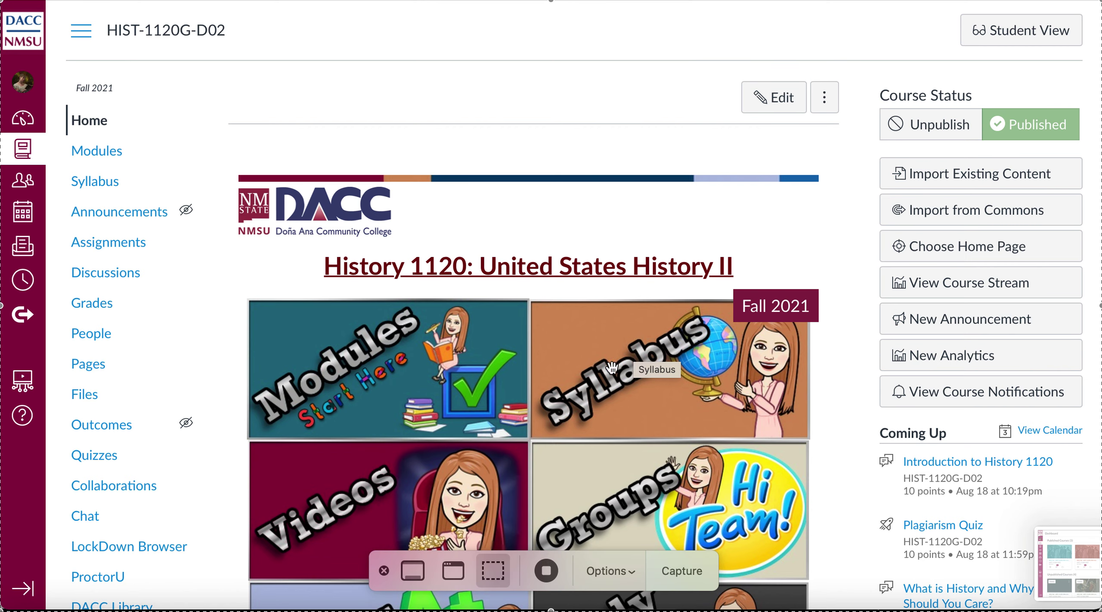